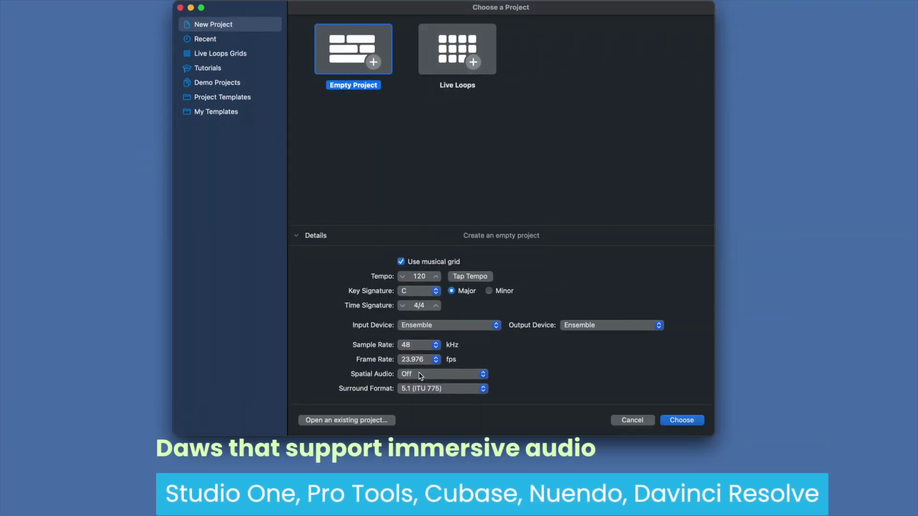
# Create an empty Dolby Atmos project in 7.1.2 surround with a single audio track
pyautogui.click(421, 389)
pyautogui.click(421, 390)
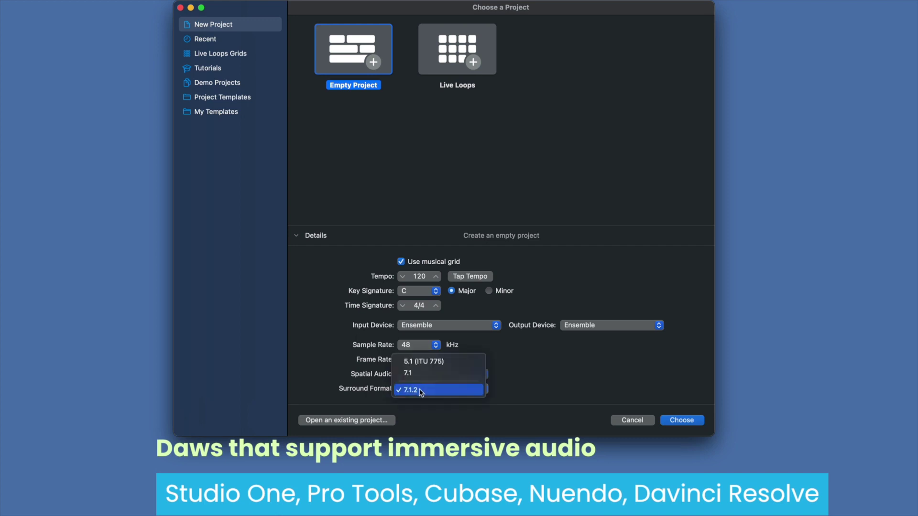
pyautogui.click(421, 391)
pyautogui.click(690, 422)
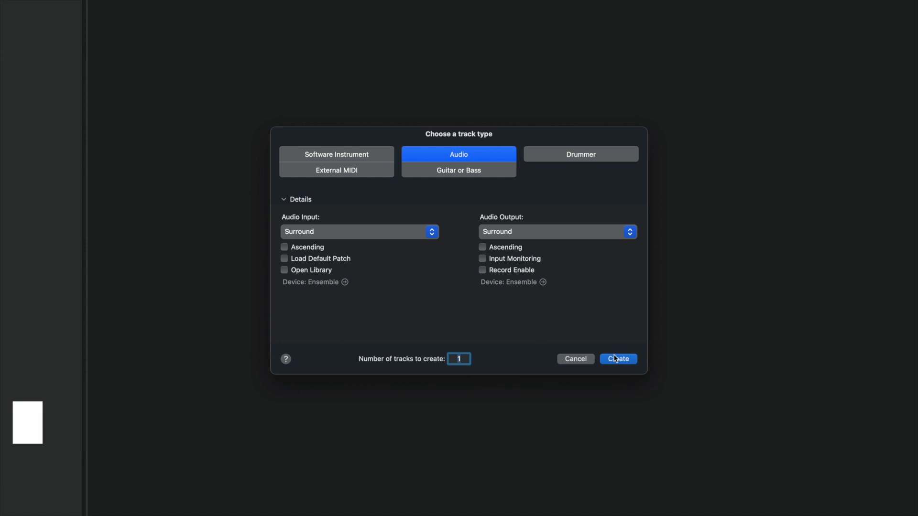
pyautogui.click(619, 359)
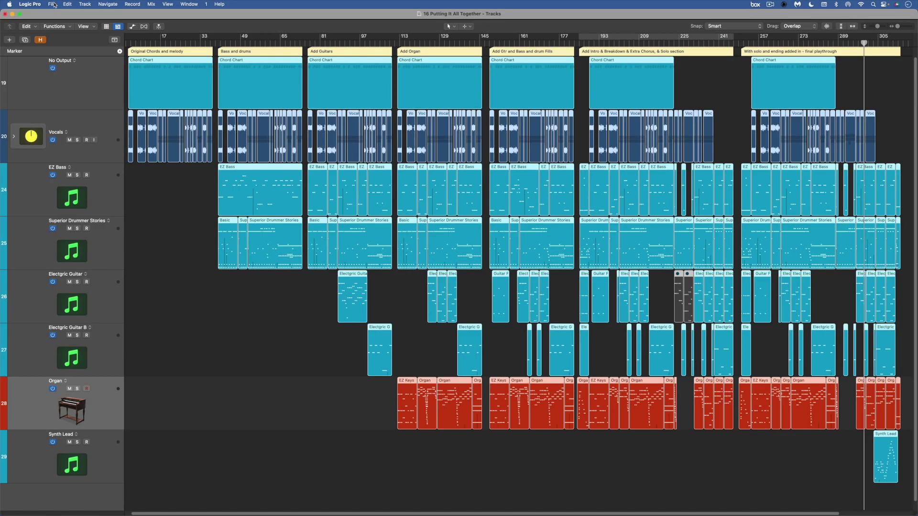
# Set the project's Spatial Audio to Dolby Atmos and accept converting to 7.1.2 surround
pyautogui.click(54, 5)
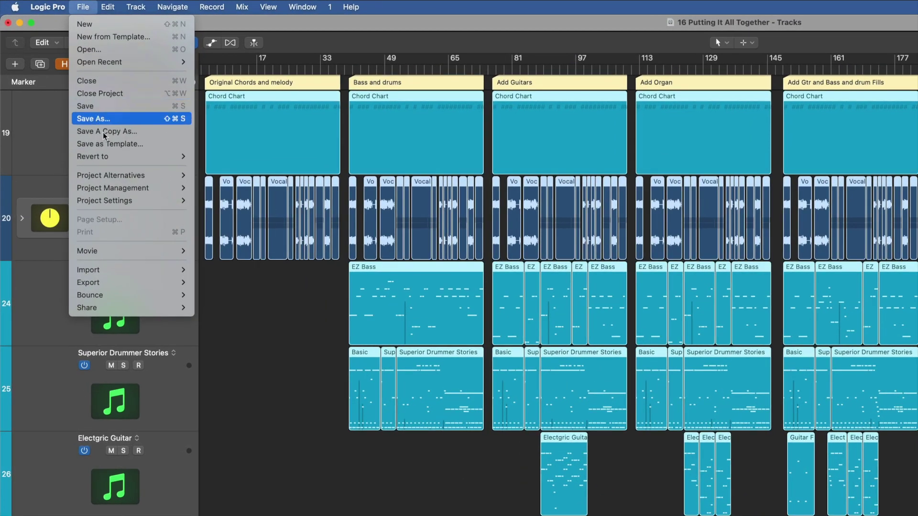
pyautogui.moveTo(72, 117)
pyautogui.moveTo(119, 200)
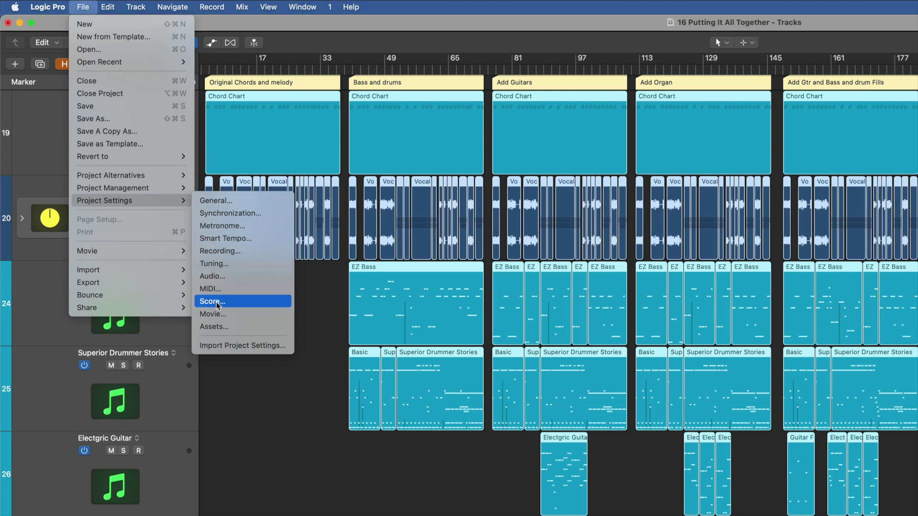
pyautogui.click(212, 276)
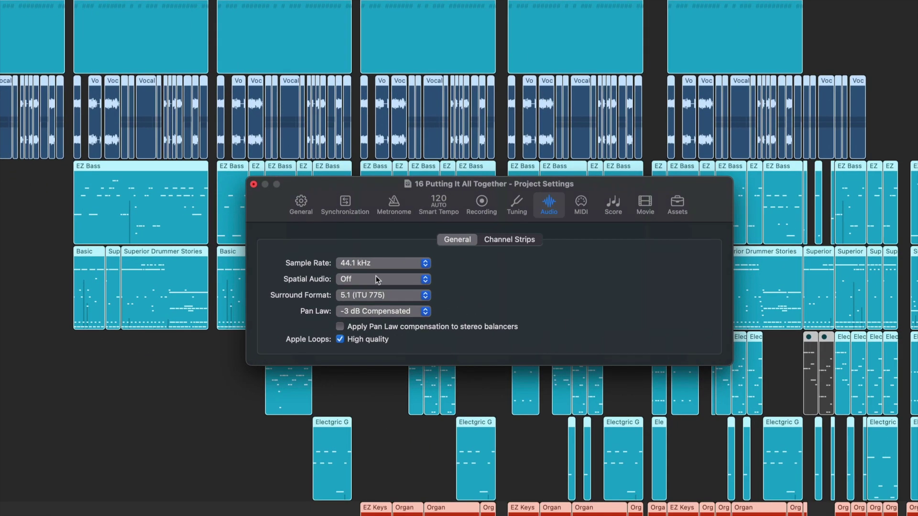
pyautogui.click(377, 280)
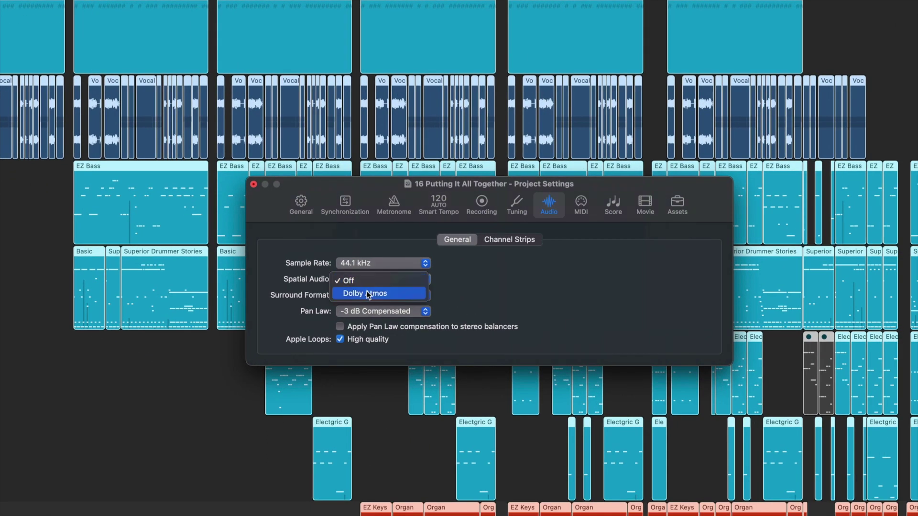
pyautogui.click(367, 294)
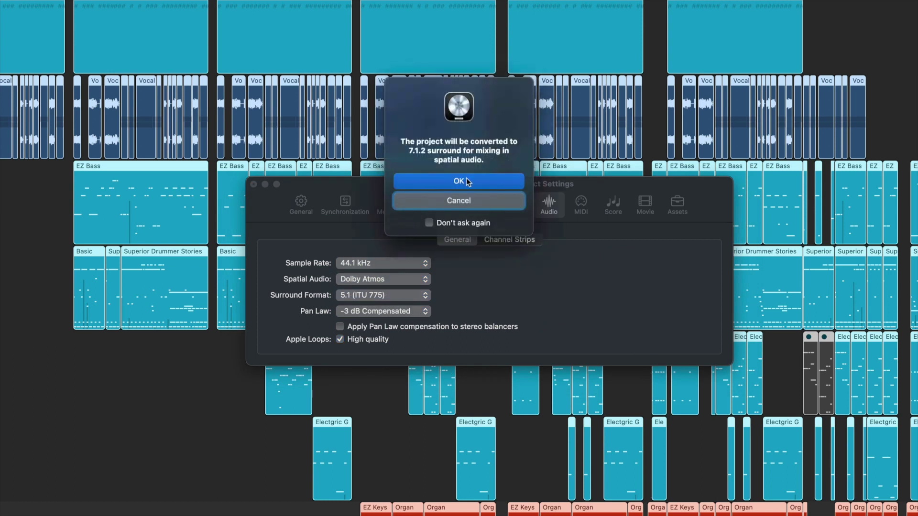
pyautogui.click(465, 179)
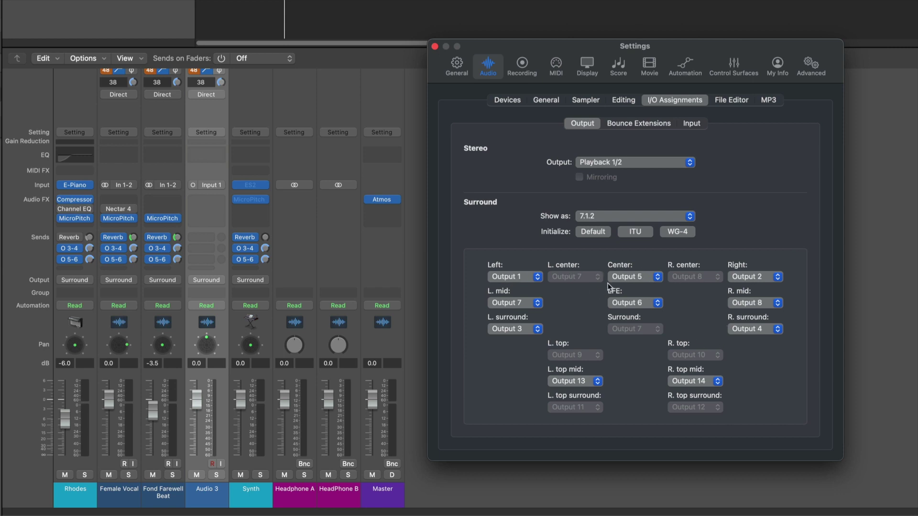
# Confirm the Center channel stays on Output 5, then close the Settings window
pyautogui.click(629, 275)
pyautogui.click(725, 257)
pyautogui.click(435, 47)
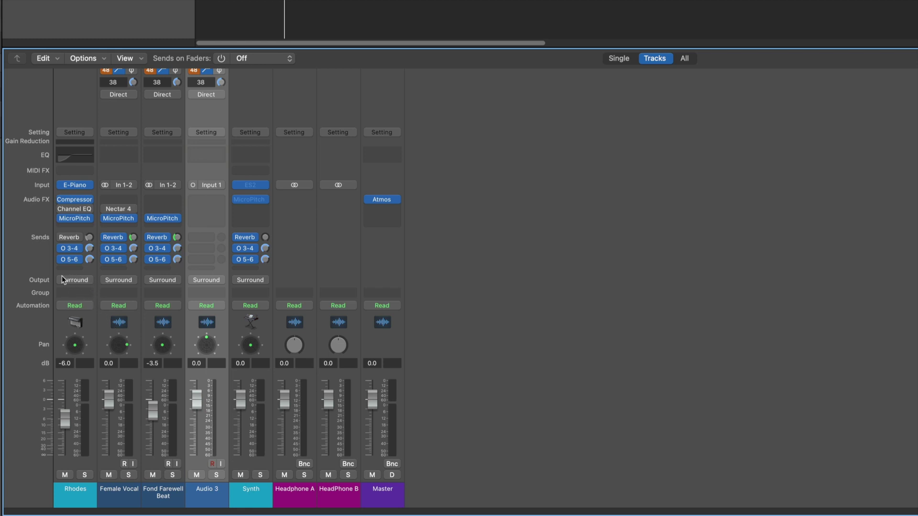
# Pan the Rhodes toward the front right in its surround panner
pyautogui.doubleClick(76, 345)
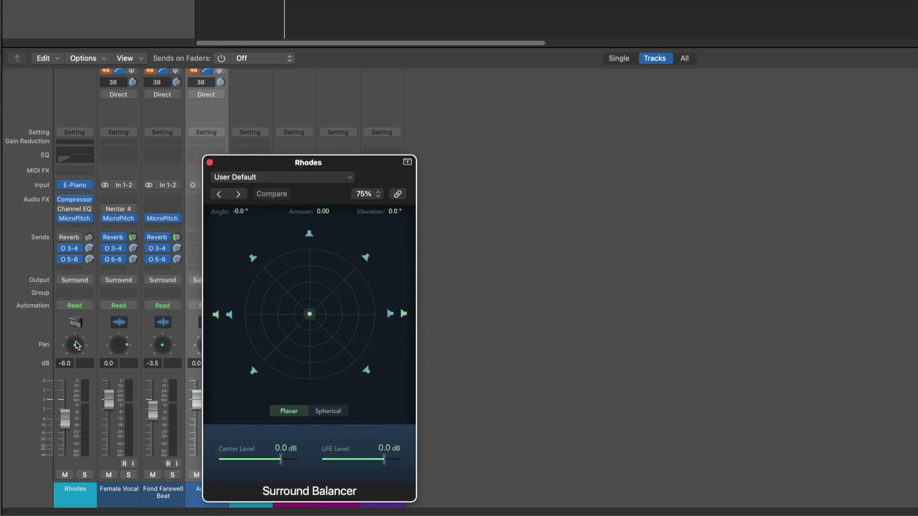
pyautogui.moveTo(305, 319)
pyautogui.mouseDown()
pyautogui.moveTo(261, 268)
pyautogui.moveTo(312, 243)
pyautogui.moveTo(355, 263)
pyautogui.moveTo(375, 304)
pyautogui.moveTo(373, 344)
pyautogui.moveTo(365, 357)
pyautogui.moveTo(258, 364)
pyautogui.moveTo(247, 314)
pyautogui.moveTo(309, 309)
pyautogui.mouseUp()
pyautogui.click(209, 163)
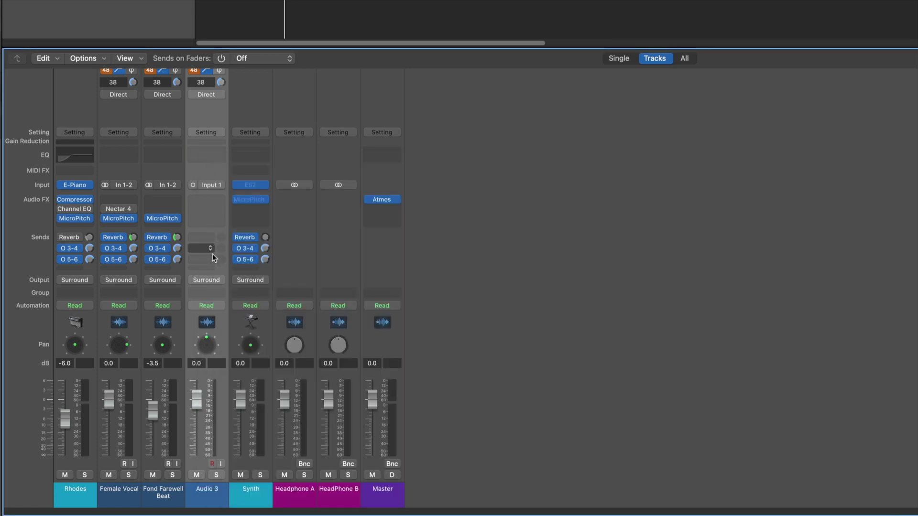
# Make Audio 3 a 3D object placed back-left, raised to Elevation +0.291
pyautogui.click(214, 284)
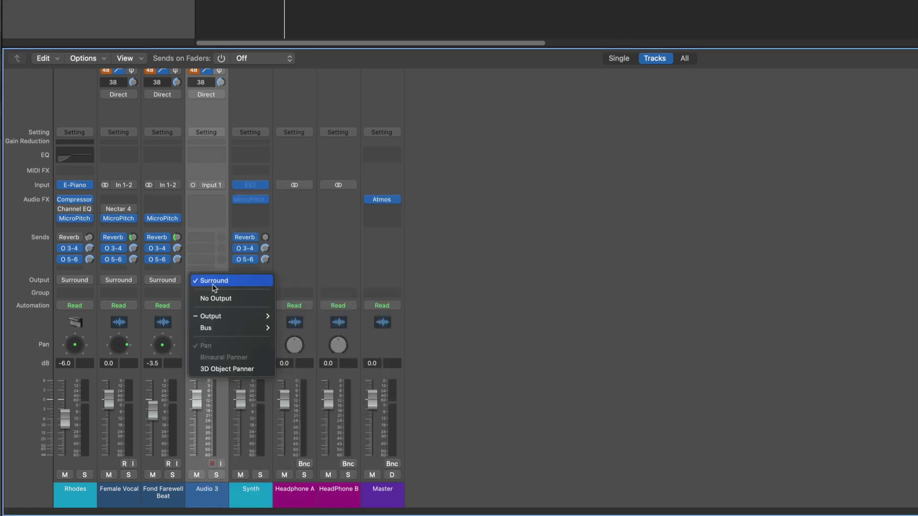
pyautogui.click(227, 368)
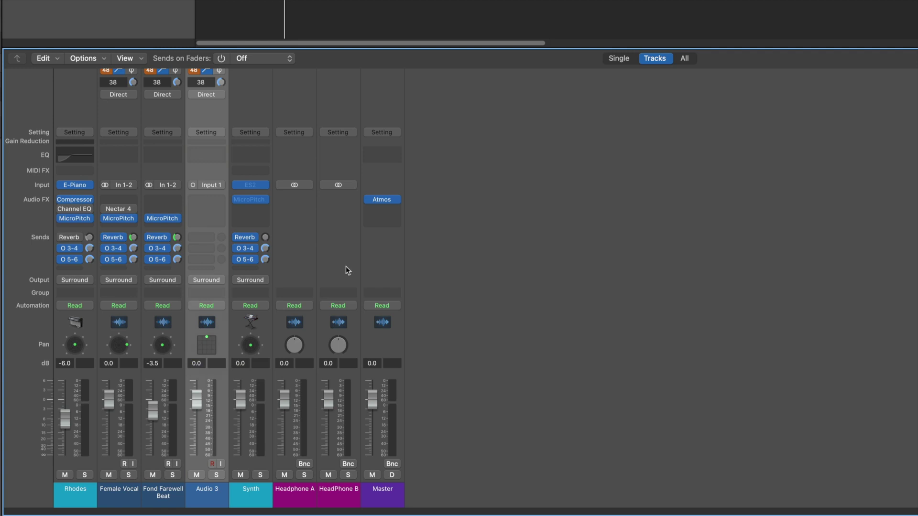
pyautogui.click(211, 346)
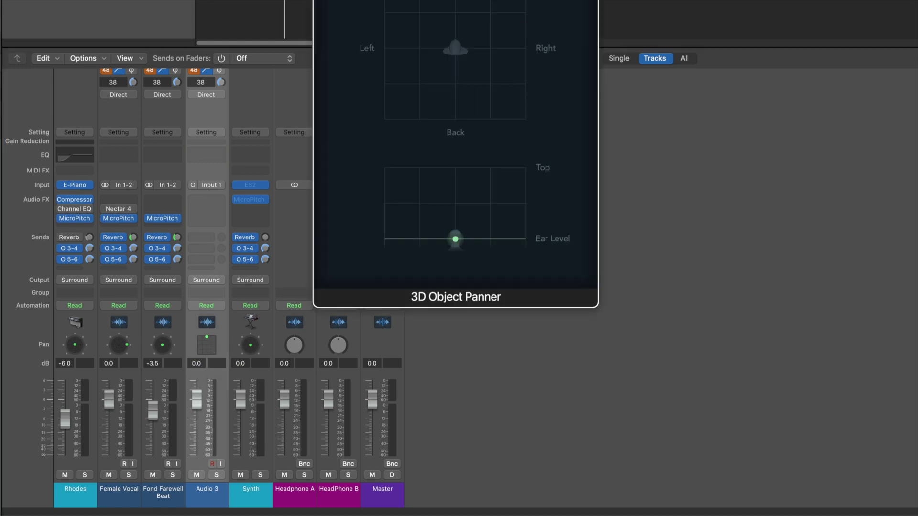
pyautogui.moveTo(478, 163); pyautogui.dragTo(500, 201)
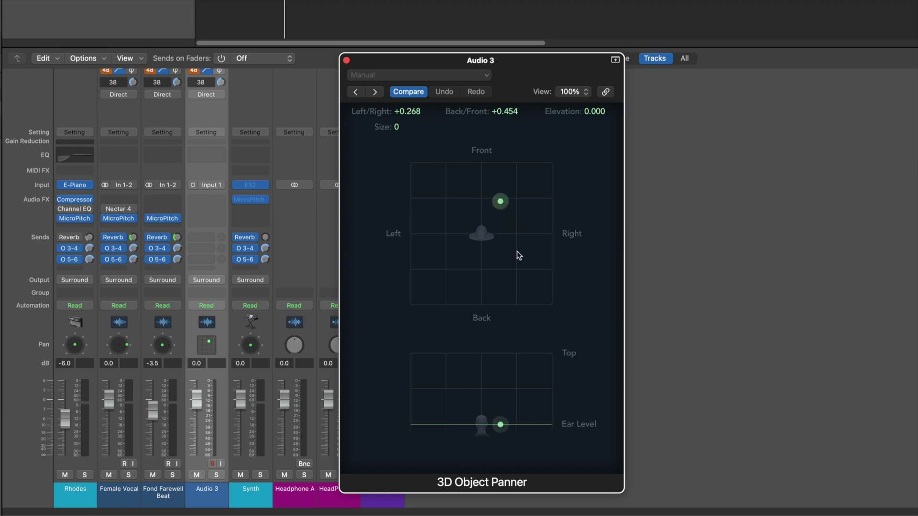
pyautogui.moveTo(501, 423); pyautogui.dragTo(485, 406)
pyautogui.moveTo(485, 201); pyautogui.dragTo(434, 256)
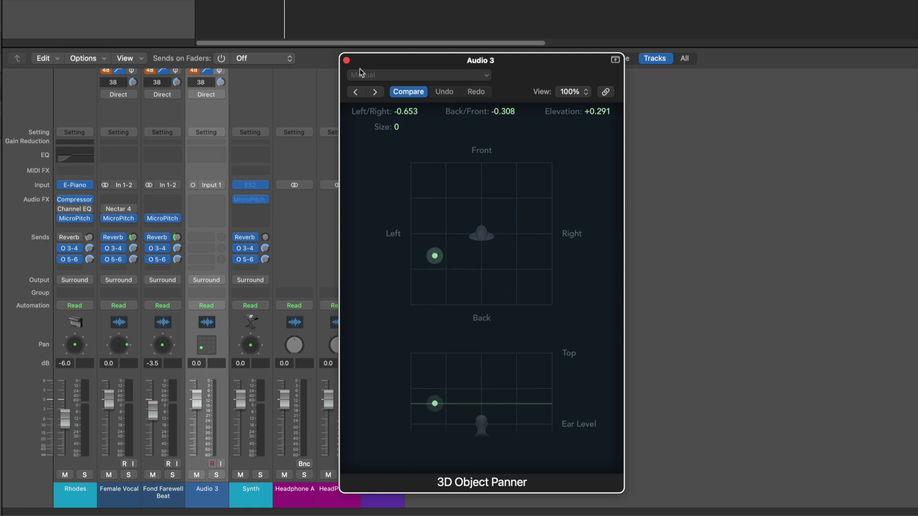
pyautogui.click(347, 61)
pyautogui.moveTo(383, 201)
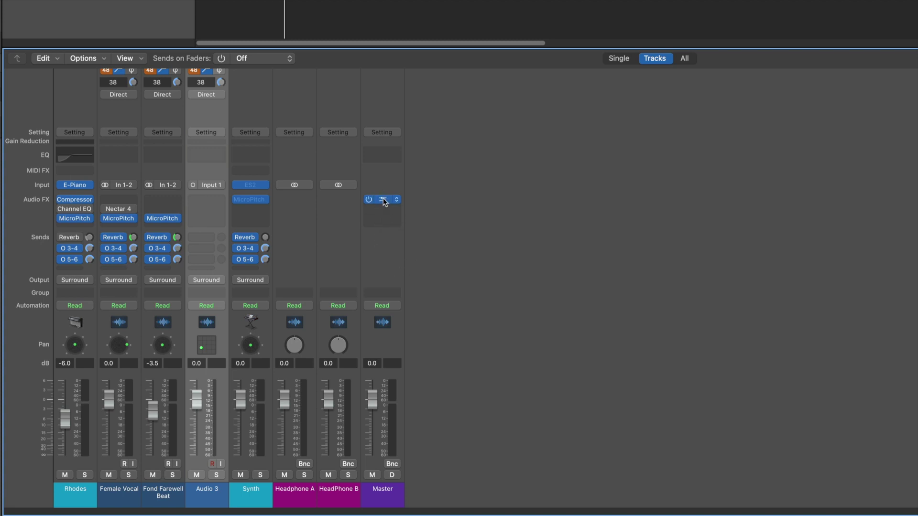
# Move the Master's Dolby Atmos plug-in to the second slot and keep Apple Renderer monitoring
pyautogui.moveTo(382, 205); pyautogui.dragTo(383, 221)
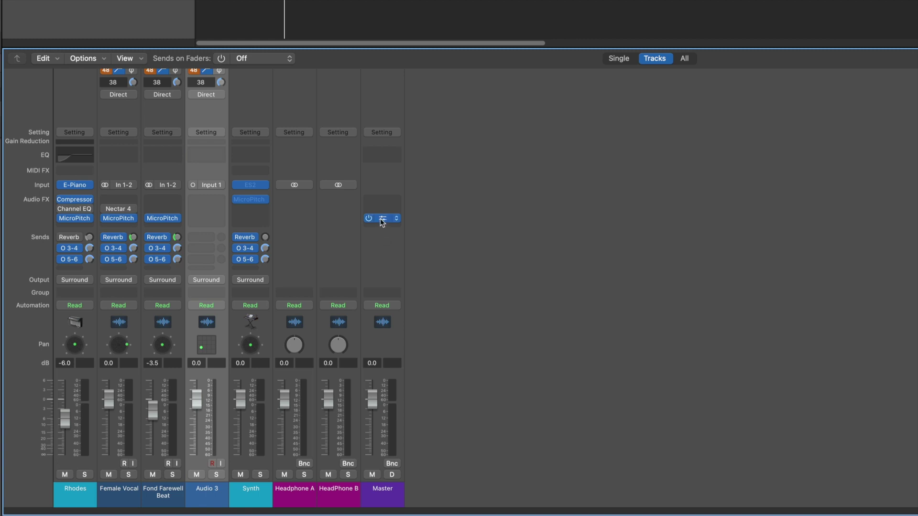
pyautogui.click(382, 219)
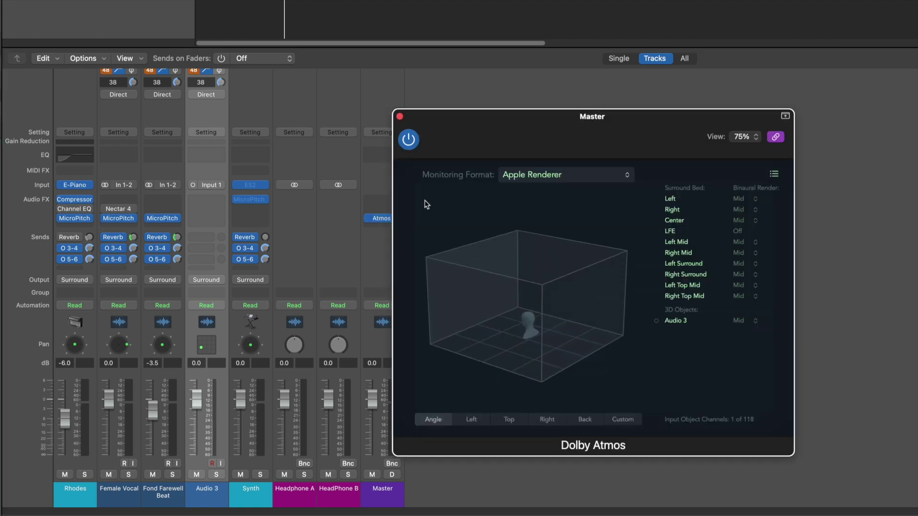
pyautogui.click(529, 176)
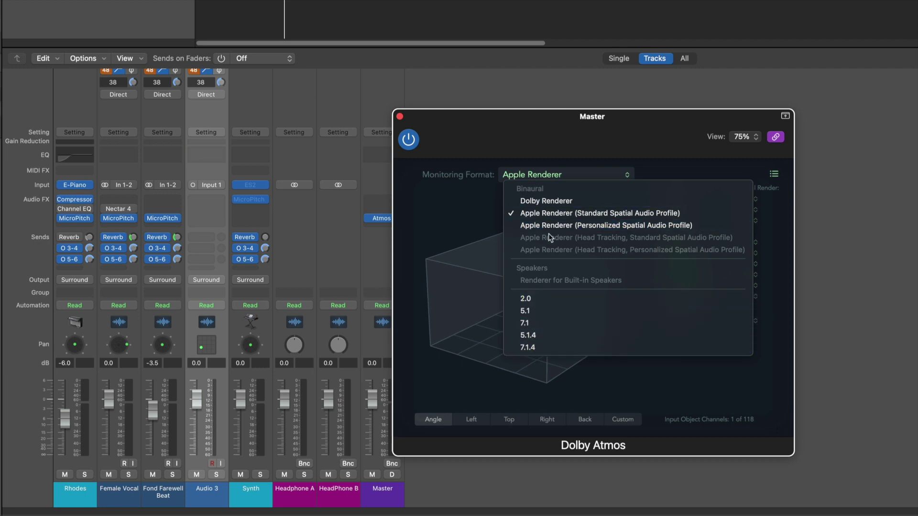
pyautogui.click(551, 219)
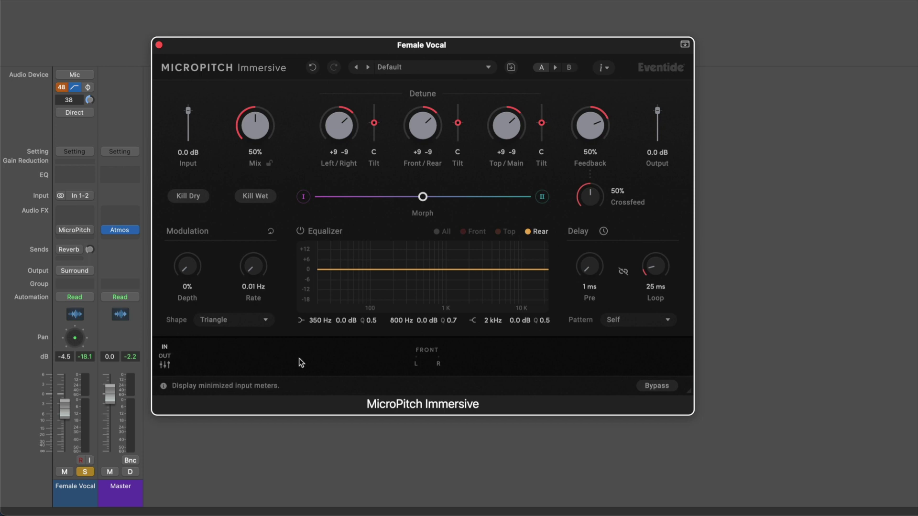
# Show MicroPitch's per-channel output gains and lower the front, side and rear channels
pyautogui.click(176, 355)
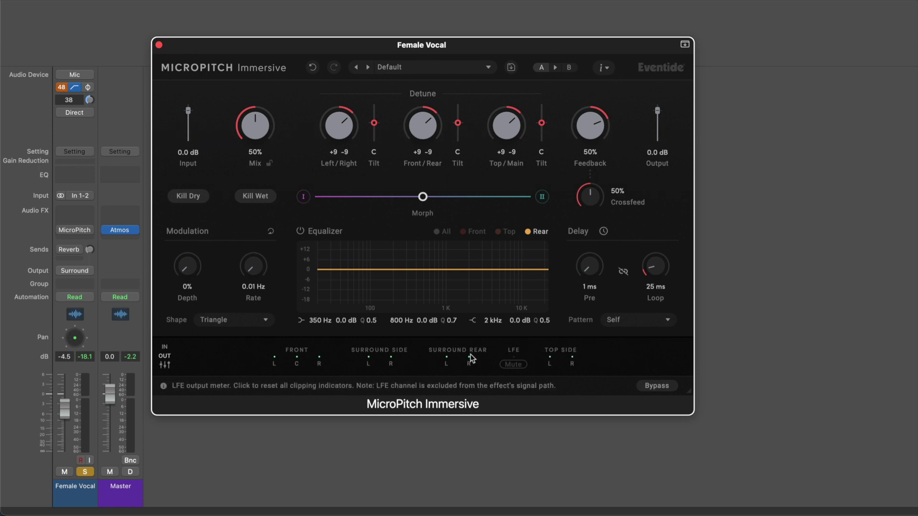
pyautogui.click(165, 367)
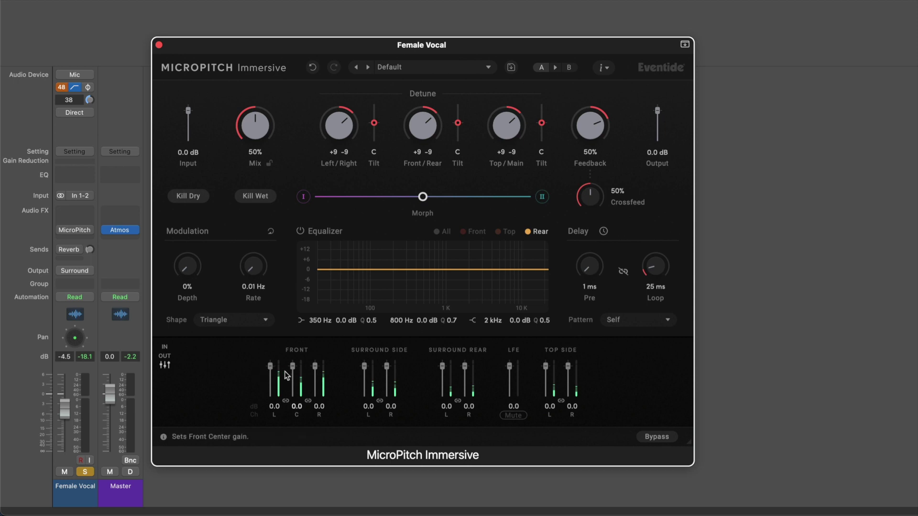
pyautogui.moveTo(293, 366); pyautogui.dragTo(291, 385)
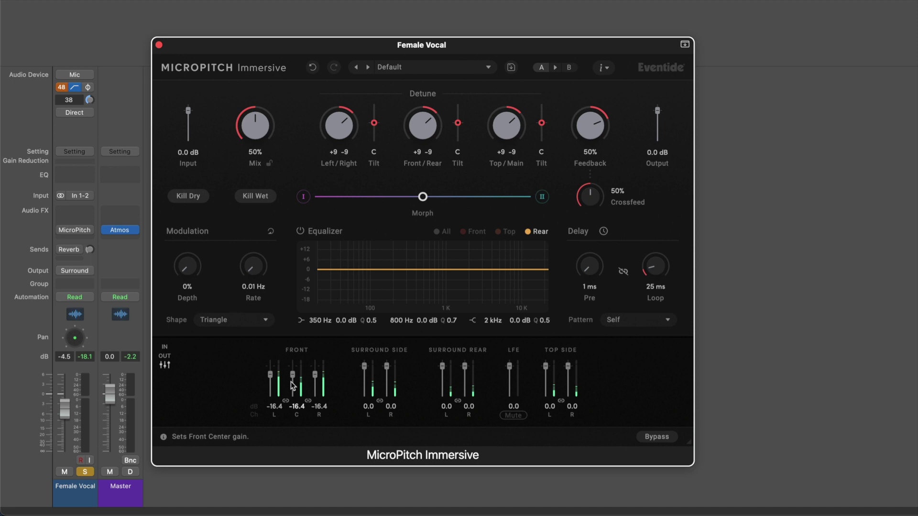
pyautogui.moveTo(389, 367)
pyautogui.mouseDown()
pyautogui.moveTo(388, 386)
pyautogui.moveTo(388, 374)
pyautogui.mouseUp()
pyautogui.moveTo(465, 366)
pyautogui.mouseDown()
pyautogui.moveTo(464, 389)
pyautogui.moveTo(442, 383)
pyautogui.moveTo(466, 373)
pyautogui.mouseUp()
# Unlink the rear pair and reset other channels to 0 dB, leaving Rear right at -11.2 dB
pyautogui.click(457, 401)
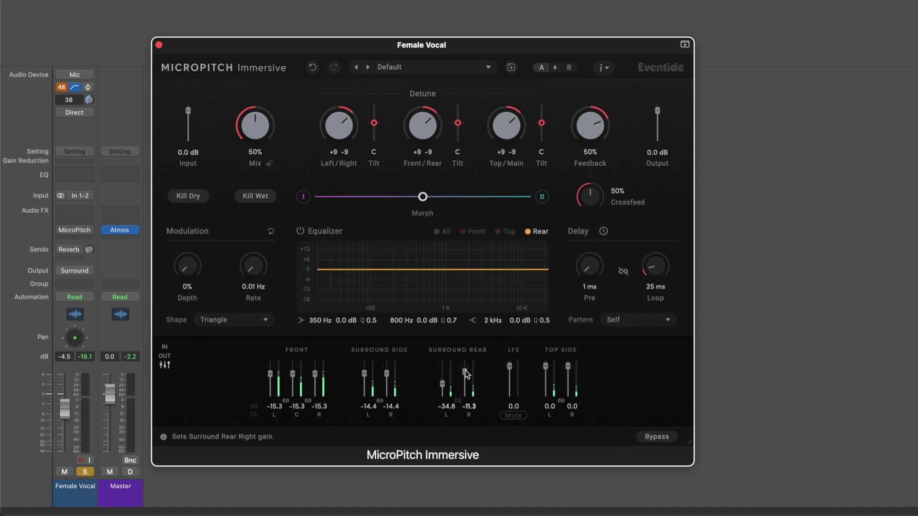
pyautogui.doubleClick(442, 384)
pyautogui.doubleClick(387, 374)
pyautogui.doubleClick(314, 374)
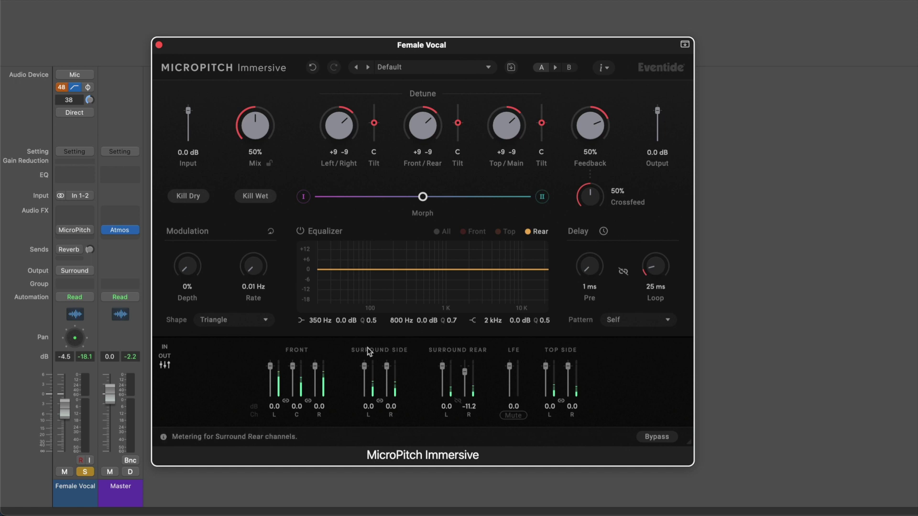
pyautogui.click(509, 415)
pyautogui.click(508, 415)
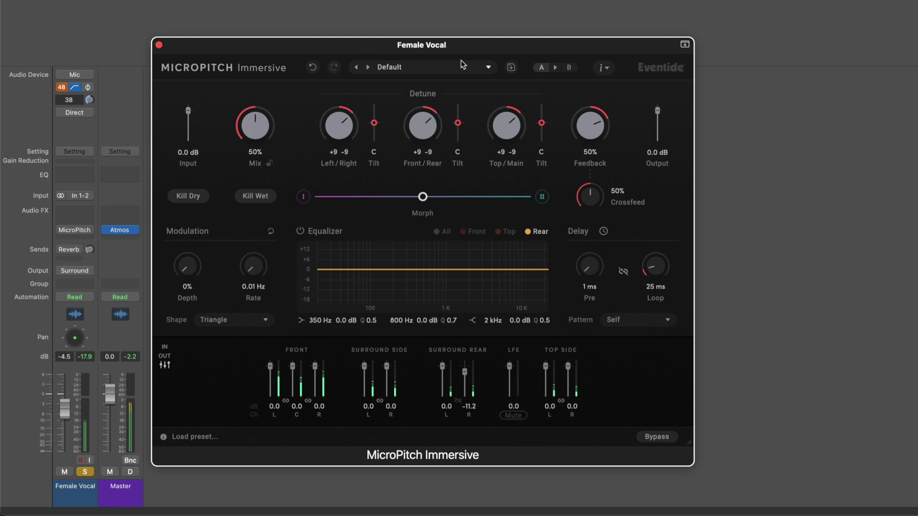
# Set vocal MicroPitch Mix to 56%, detune Left/Right ±7, Front/Rear ±11, Top/Main ±6
pyautogui.moveTo(62, 234)
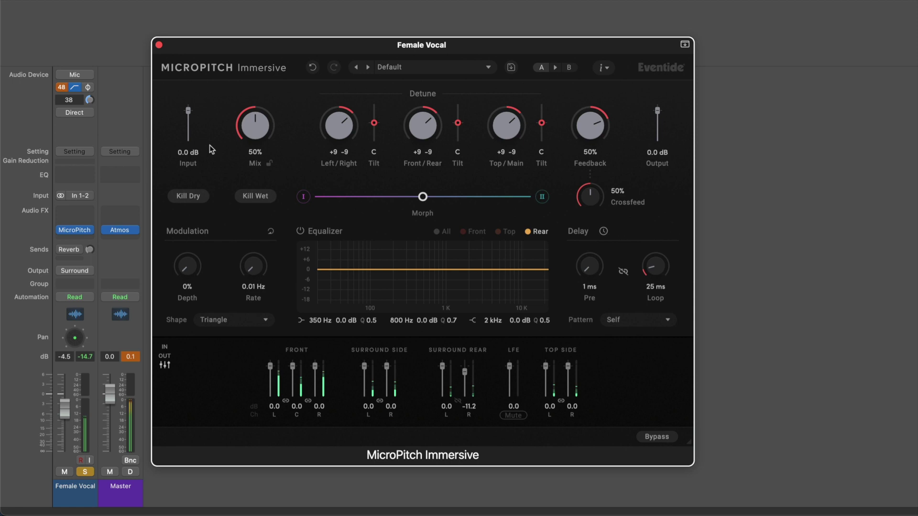
pyautogui.moveTo(257, 123); pyautogui.dragTo(297, 117)
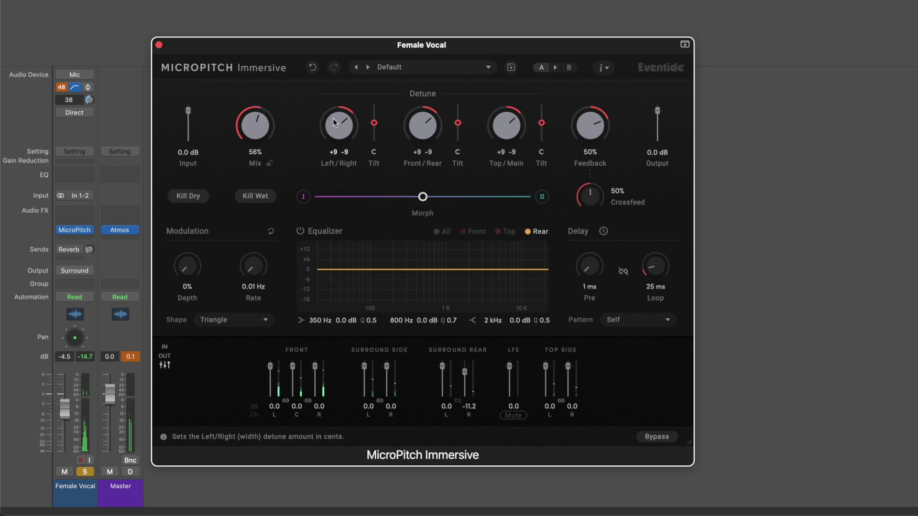
pyautogui.moveTo(331, 122); pyautogui.dragTo(296, 177)
pyautogui.moveTo(342, 135); pyautogui.dragTo(338, 117)
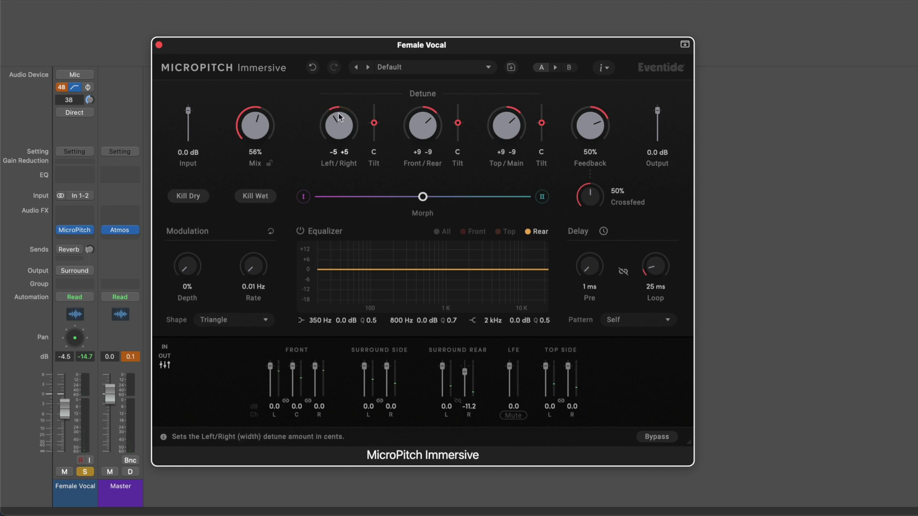
pyautogui.moveTo(424, 134); pyautogui.dragTo(421, 127)
pyautogui.moveTo(510, 125); pyautogui.dragTo(508, 130)
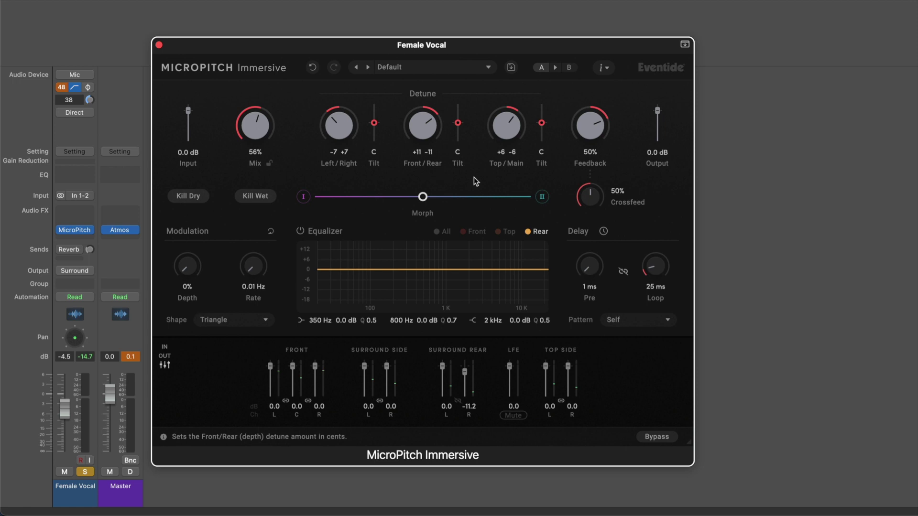
# Set the MicroPitch pre-delay to 11 ms and adjust the loop delay and feedback
pyautogui.click(608, 231)
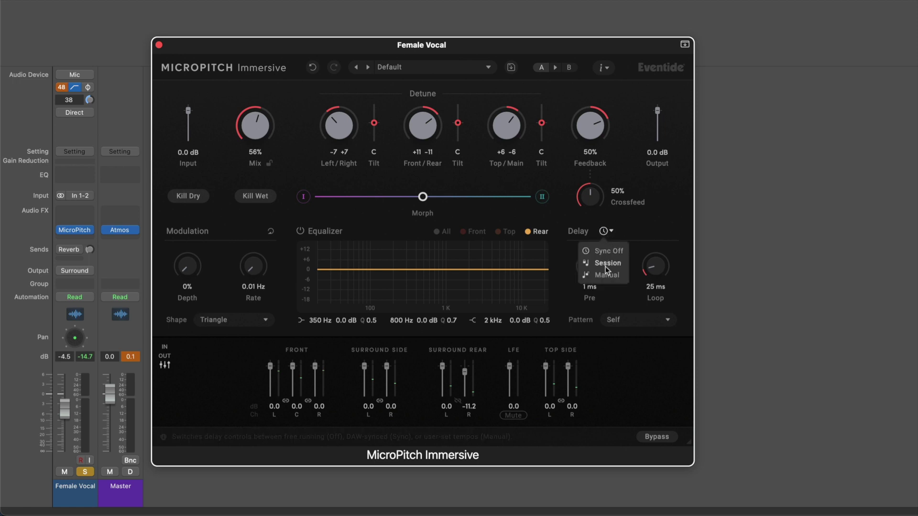
pyautogui.click(654, 248)
pyautogui.moveTo(593, 272); pyautogui.dragTo(594, 242)
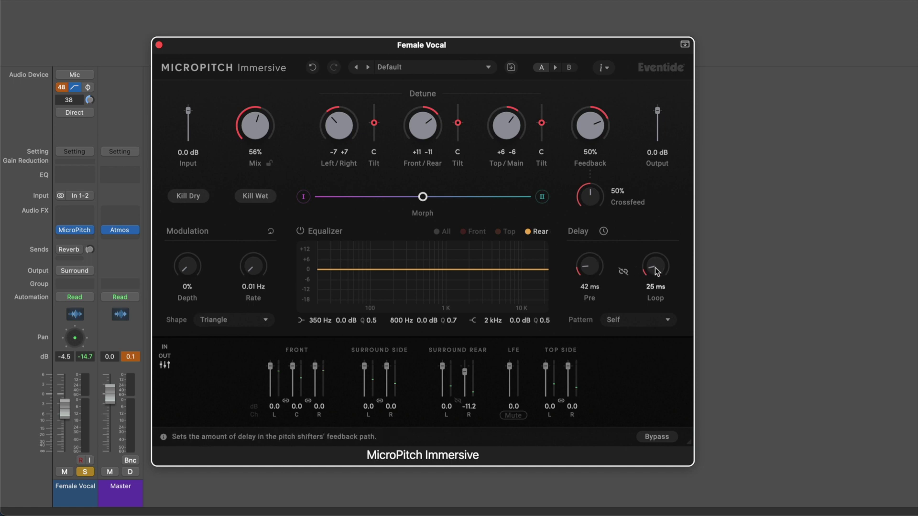
pyautogui.moveTo(659, 263); pyautogui.dragTo(656, 266)
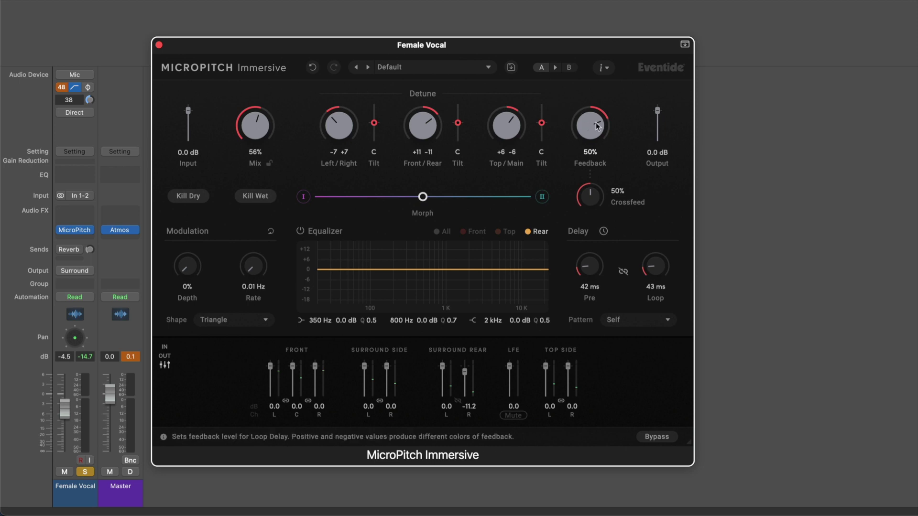
pyautogui.moveTo(589, 130); pyautogui.dragTo(597, 175)
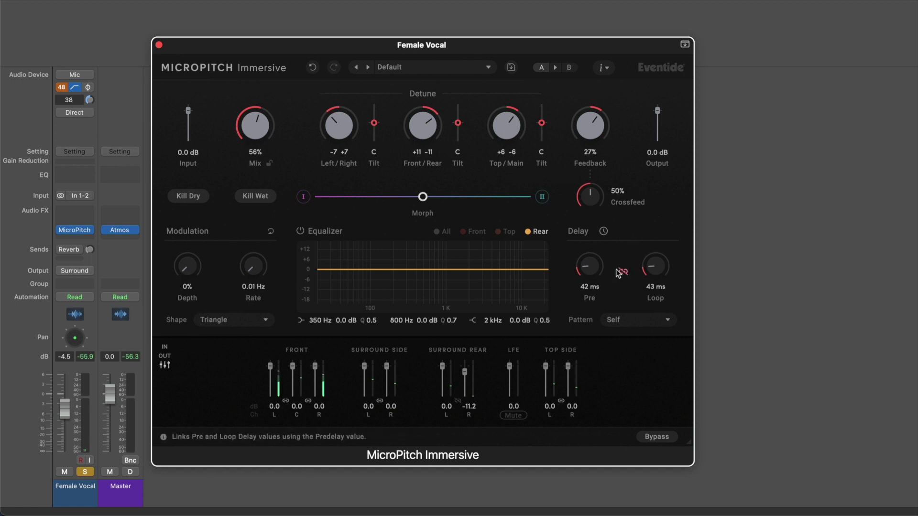
pyautogui.moveTo(589, 274); pyautogui.dragTo(588, 283)
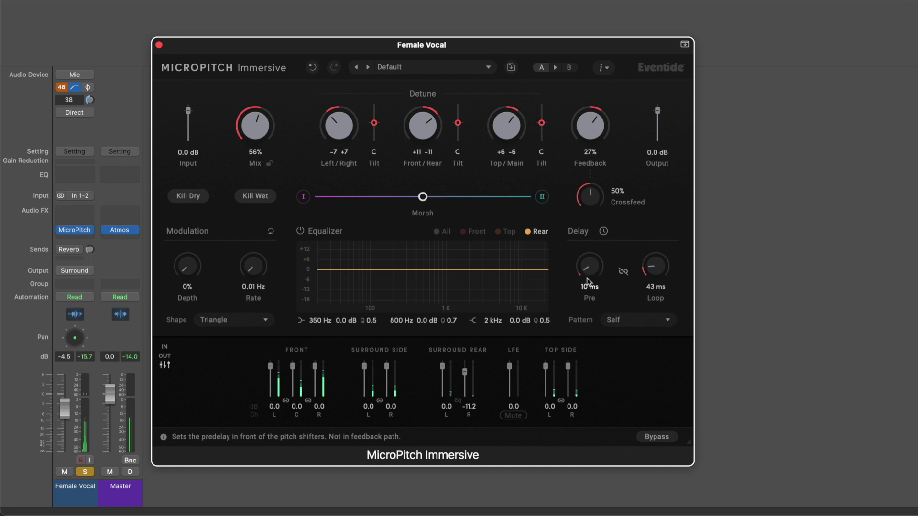
pyautogui.moveTo(650, 269)
pyautogui.mouseDown()
pyautogui.moveTo(657, 239)
pyautogui.moveTo(654, 267)
pyautogui.mouseUp()
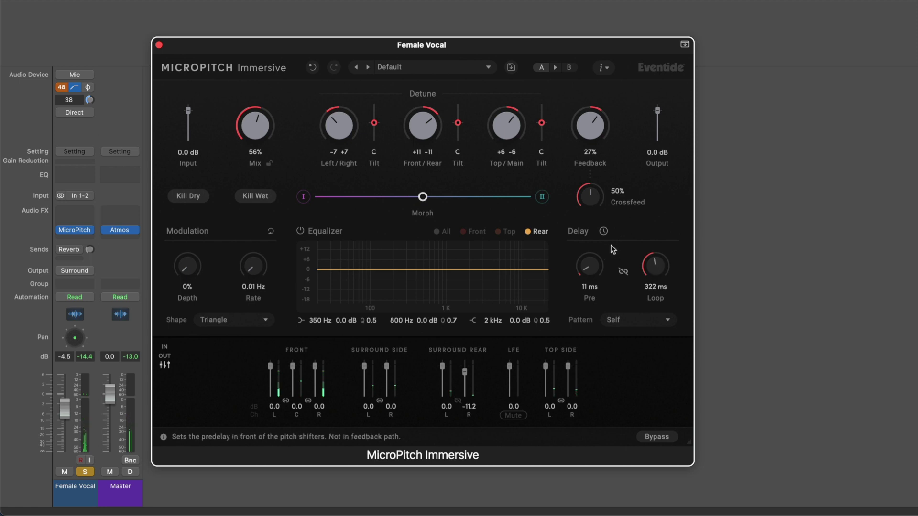
# Try tempo-synced delay, return to Sync Off, and set feedback 35% and crossfeed 62%
pyautogui.click(604, 231)
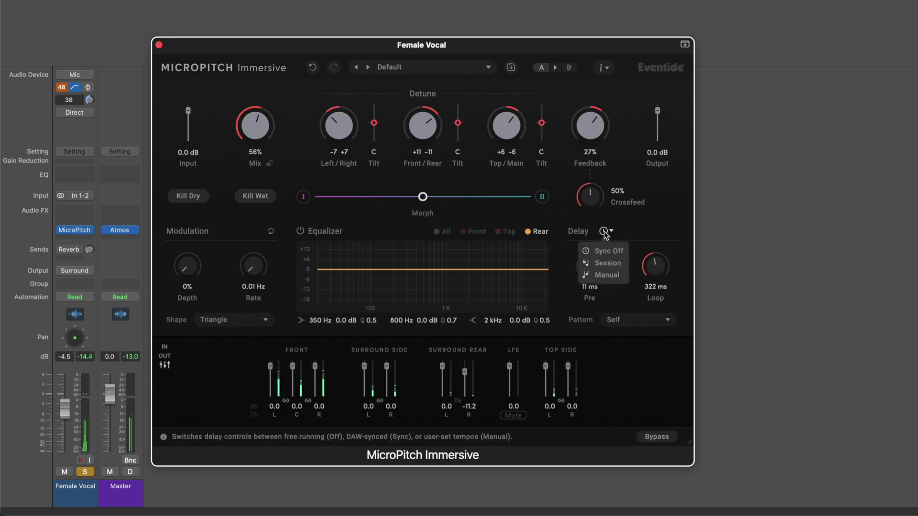
pyautogui.click(610, 265)
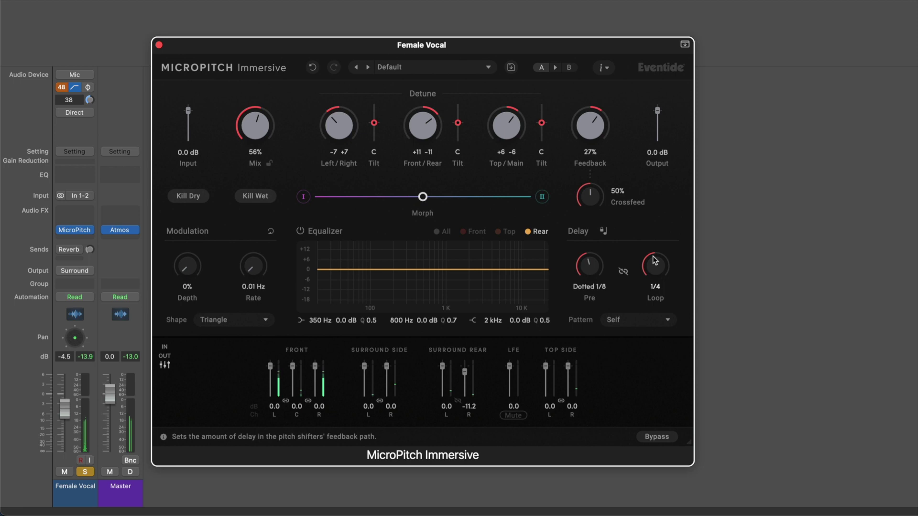
pyautogui.click(607, 233)
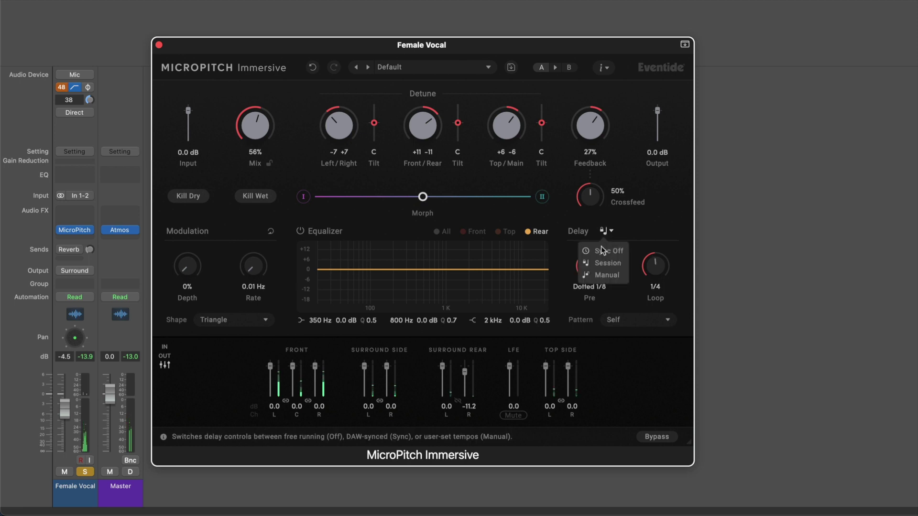
pyautogui.click(619, 271)
pyautogui.moveTo(655, 266); pyautogui.dragTo(655, 290)
pyautogui.click(605, 231)
pyautogui.click(609, 251)
pyautogui.moveTo(593, 134); pyautogui.dragTo(591, 110)
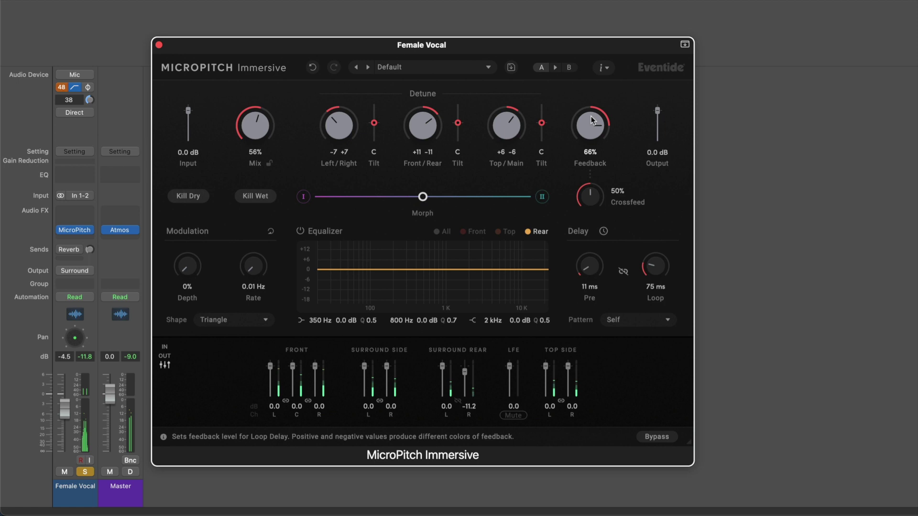
pyautogui.moveTo(590, 190); pyautogui.dragTo(583, 234)
pyautogui.moveTo(588, 201)
pyautogui.mouseDown()
pyautogui.moveTo(579, 123)
pyautogui.moveTo(570, 137)
pyautogui.moveTo(586, 146)
pyautogui.moveTo(592, 192)
pyautogui.mouseUp()
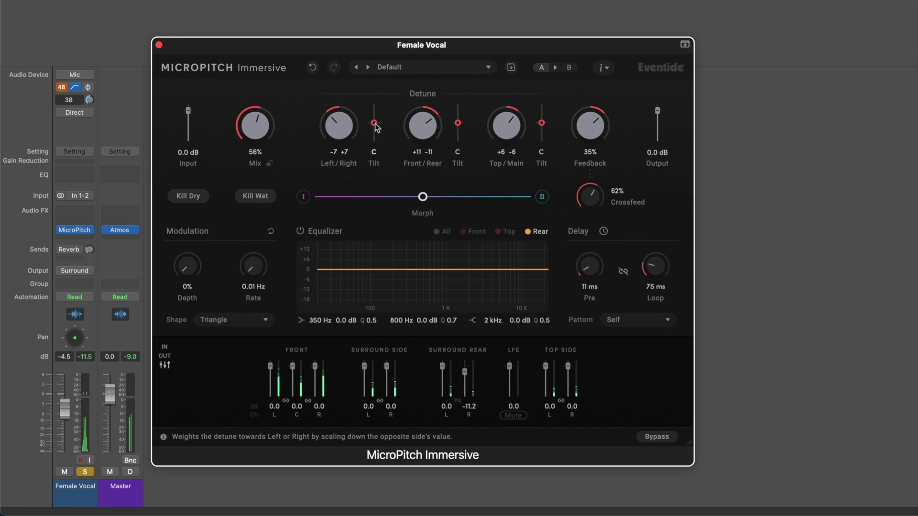
# Tilt the vocal detune toward left and front, then set the vocal Mix to 0% to compare
pyautogui.moveTo(373, 123)
pyautogui.mouseDown()
pyautogui.moveTo(377, 109)
pyautogui.moveTo(375, 158)
pyautogui.moveTo(374, 122)
pyautogui.mouseUp()
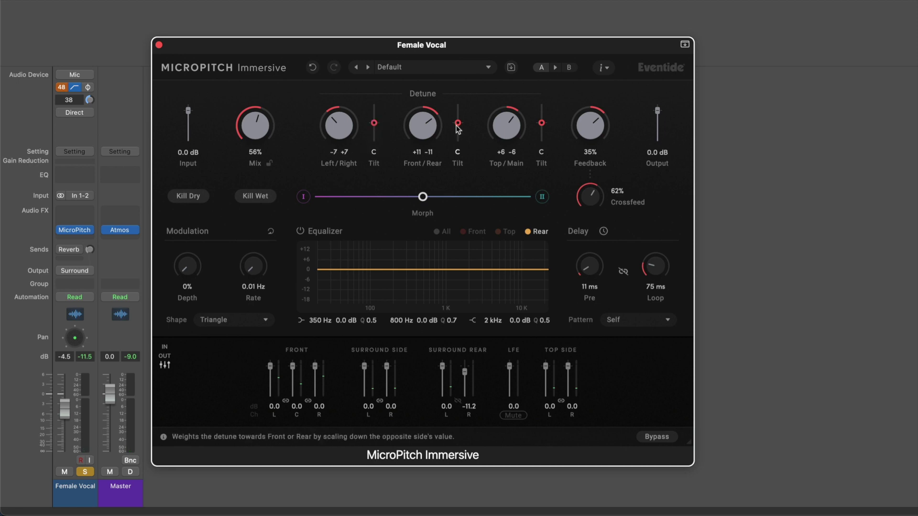
pyautogui.moveTo(457, 123)
pyautogui.mouseDown()
pyautogui.moveTo(459, 110)
pyautogui.moveTo(461, 142)
pyautogui.moveTo(461, 124)
pyautogui.mouseUp()
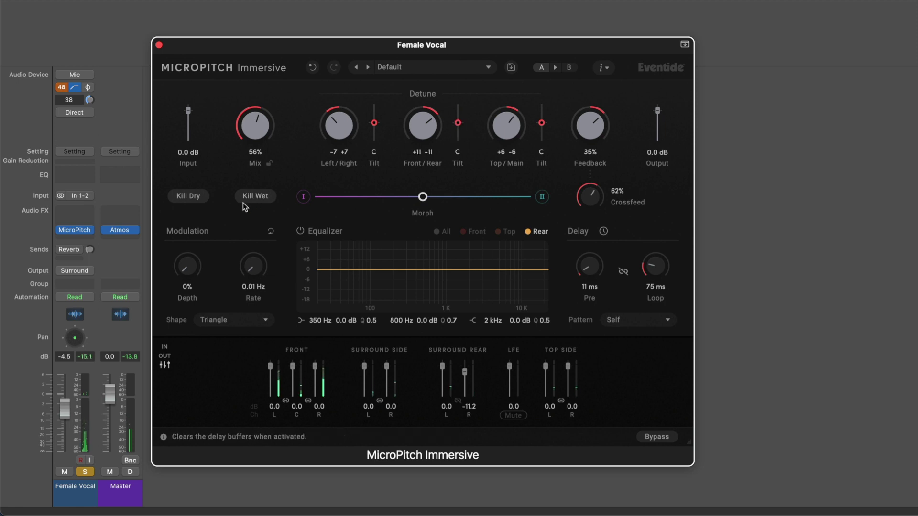
pyautogui.moveTo(74, 253)
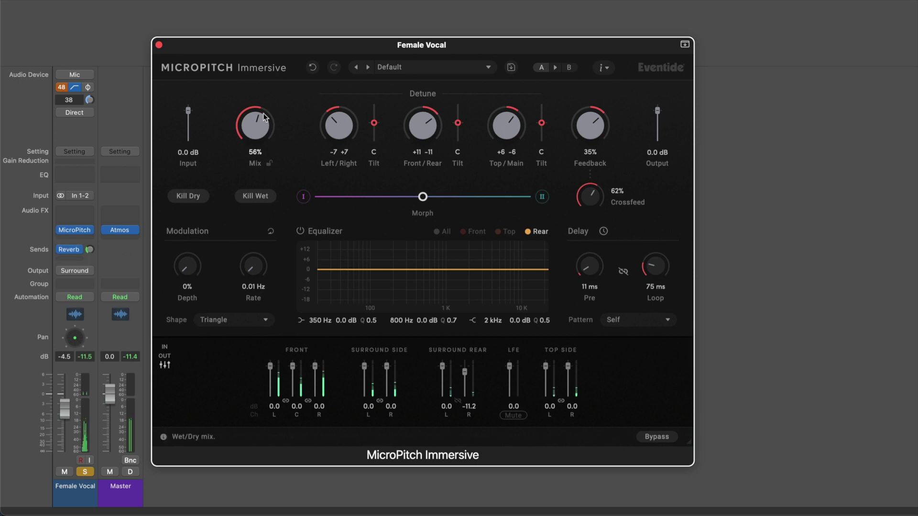
pyautogui.moveTo(255, 124); pyautogui.dragTo(236, 124)
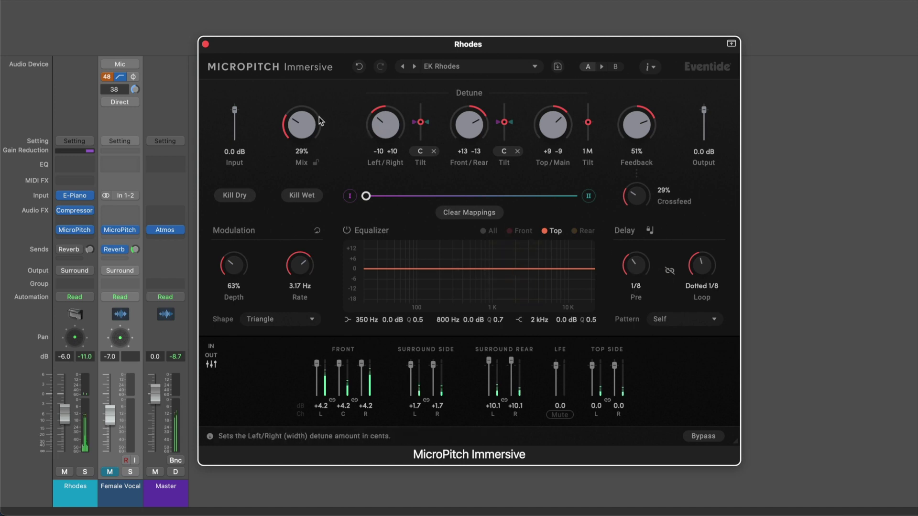
# Drop the Rhodes MicroPitch Mix to 0% to compare, then raise it to 27%
pyautogui.moveTo(301, 124); pyautogui.dragTo(302, 155)
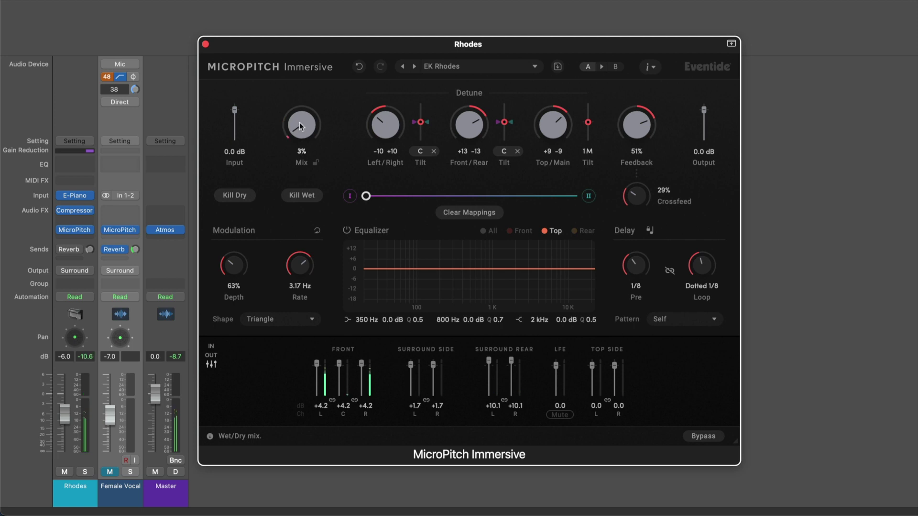
pyautogui.moveTo(300, 124); pyautogui.dragTo(299, 100)
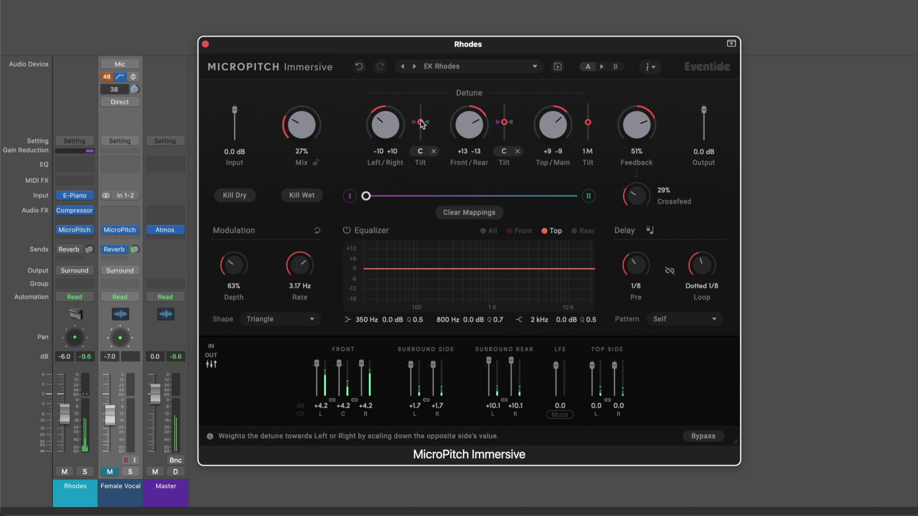
# Set Morph I's Left/Right and Front/Rear tilt targets on the Rhodes MicroPitch
pyautogui.click(350, 197)
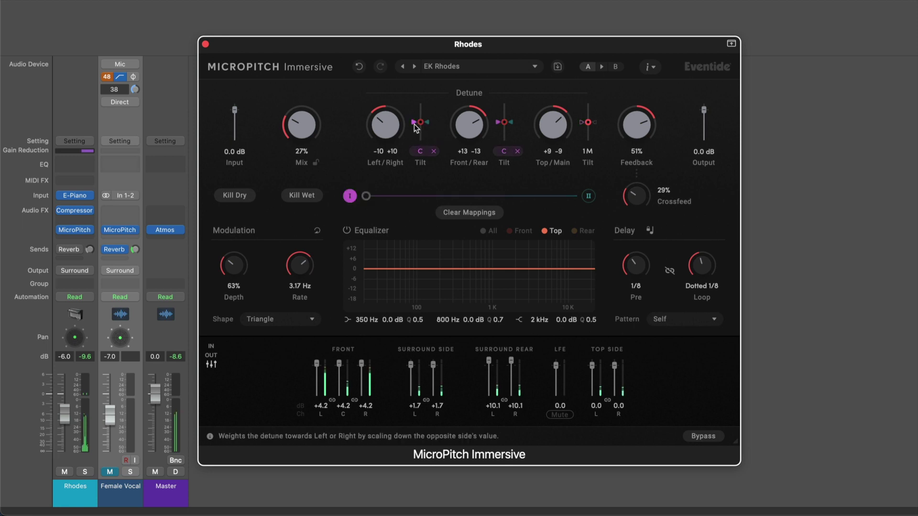
pyautogui.moveTo(414, 125); pyautogui.dragTo(414, 140)
pyautogui.moveTo(498, 122); pyautogui.dragTo(500, 102)
# Give Morph II the opposite tilts, then move the Morph slider slightly toward II
pyautogui.click(589, 196)
pyautogui.moveTo(427, 122); pyautogui.dragTo(427, 103)
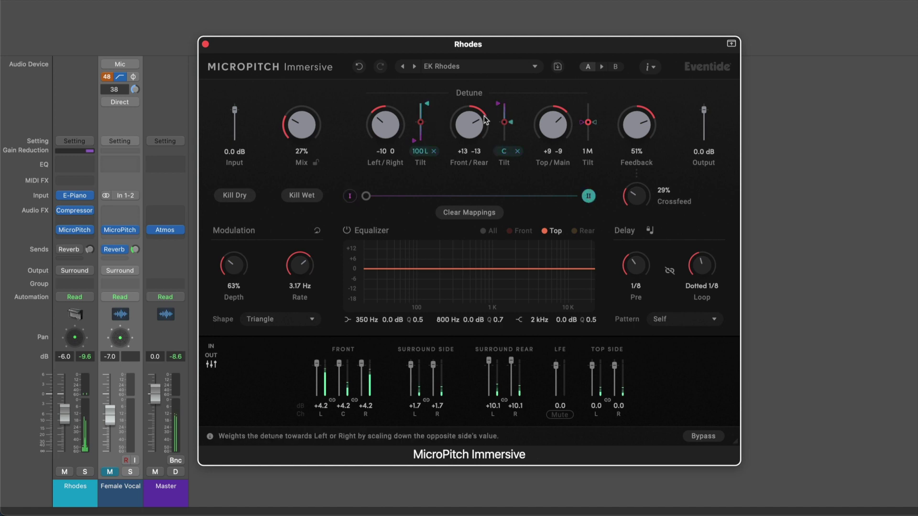
pyautogui.moveTo(511, 123); pyautogui.dragTo(511, 140)
pyautogui.click(588, 196)
pyautogui.moveTo(366, 198)
pyautogui.mouseDown()
pyautogui.moveTo(569, 201)
pyautogui.moveTo(365, 186)
pyautogui.moveTo(379, 186)
pyautogui.mouseUp()
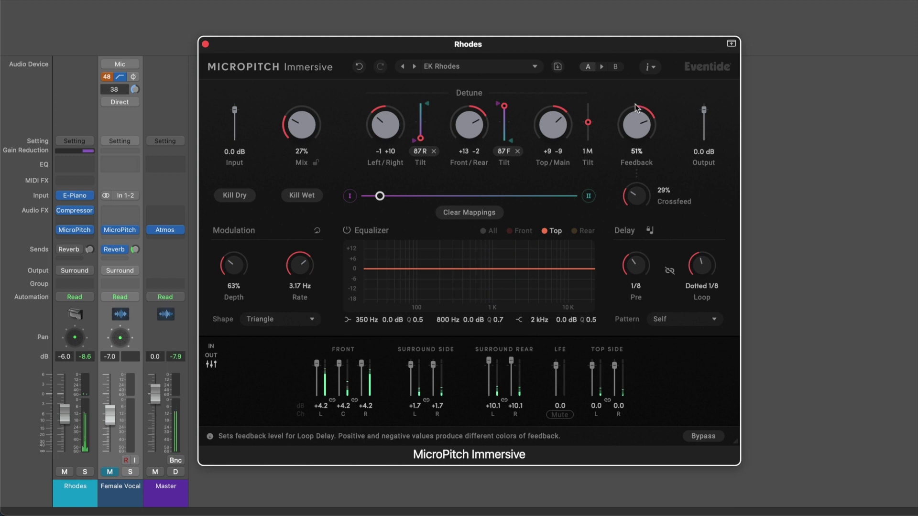
# Set the Rhodes MicroPitch delay pattern to Rotate Right after briefly trying Rotate Left
pyautogui.click(675, 319)
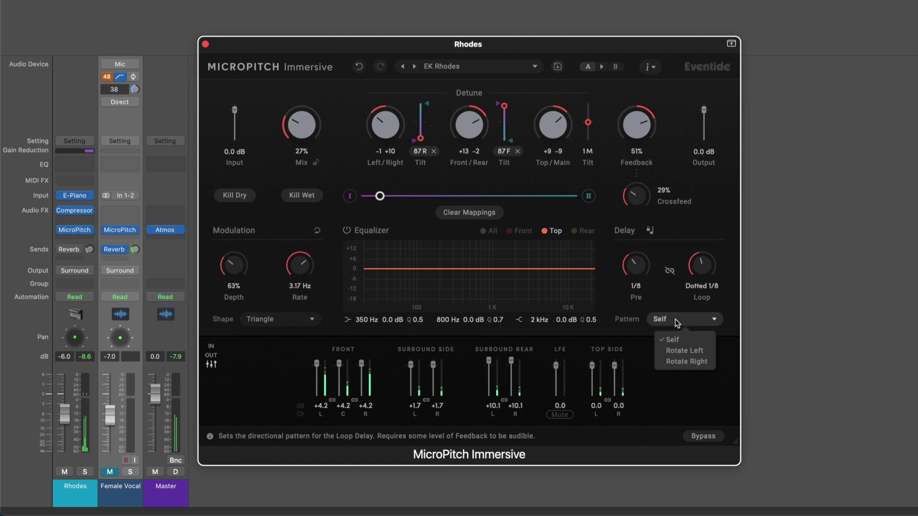
pyautogui.click(683, 351)
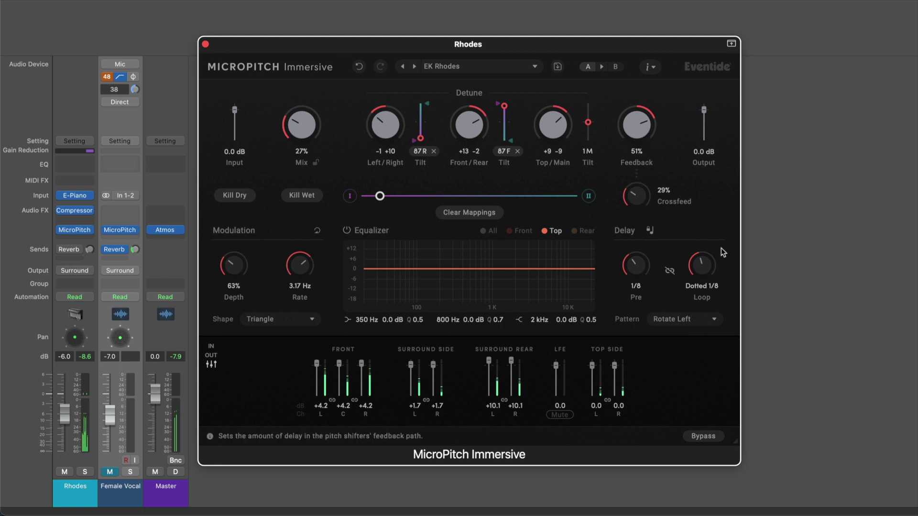
pyautogui.click(695, 319)
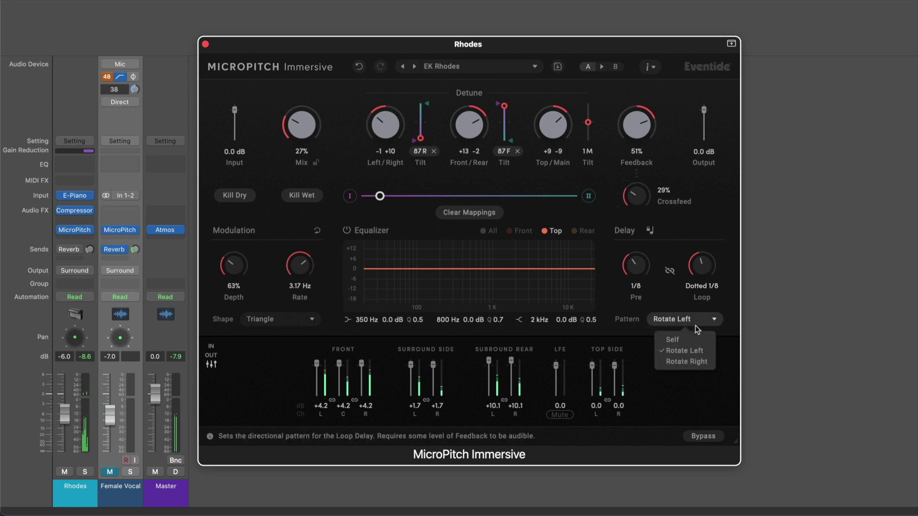
pyautogui.click(699, 365)
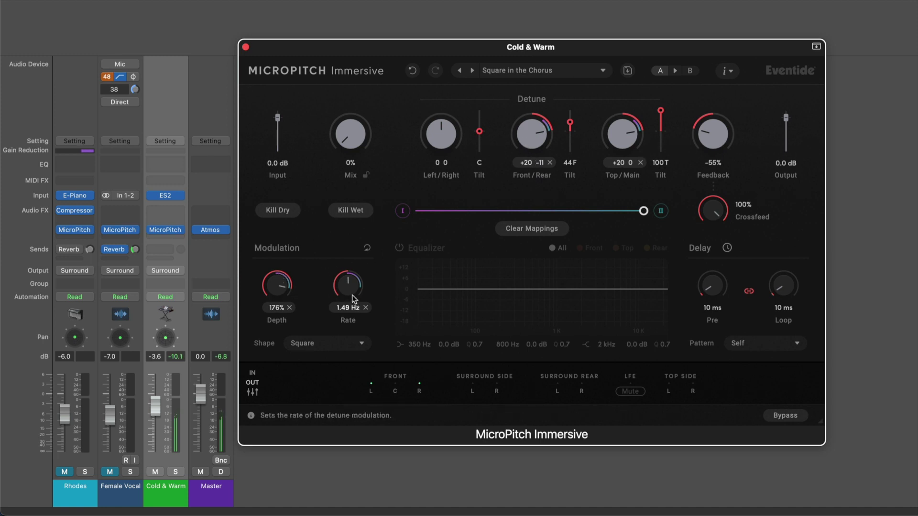
# Set Cold & Warm's MicroPitch to 100% mix, 2.10 Hz modulation rate and 168% depth
pyautogui.moveTo(348, 141); pyautogui.dragTo(353, 13)
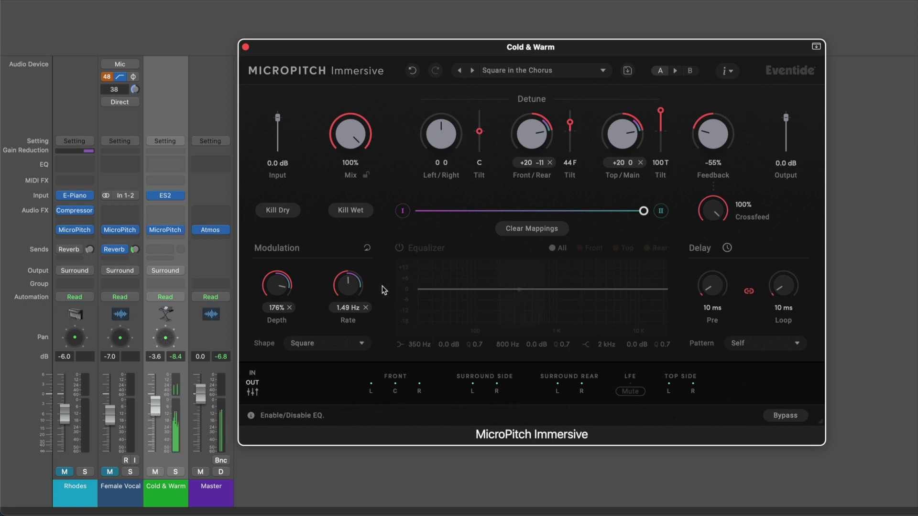
pyautogui.moveTo(345, 288); pyautogui.dragTo(337, 314)
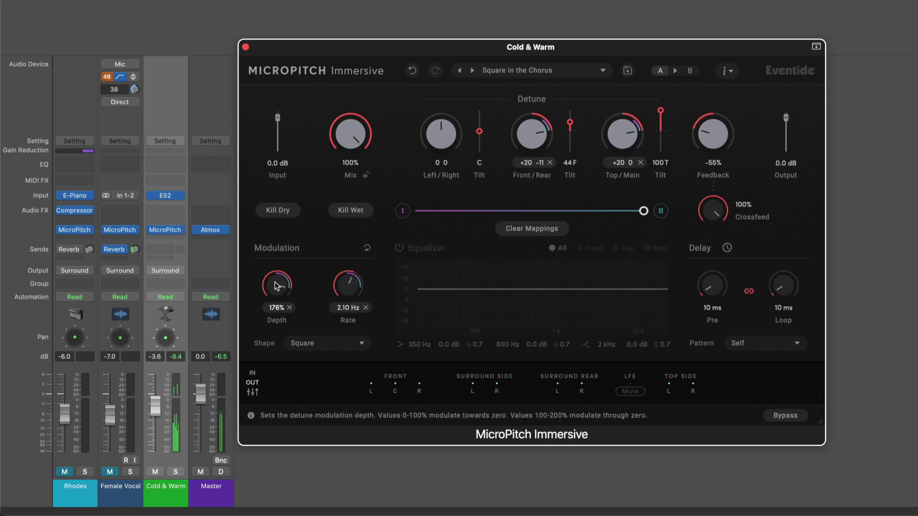
pyautogui.moveTo(277, 286); pyautogui.dragTo(274, 289)
pyautogui.moveTo(251, 342); pyautogui.dragTo(255, 323)
pyautogui.moveTo(300, 285); pyautogui.dragTo(317, 233)
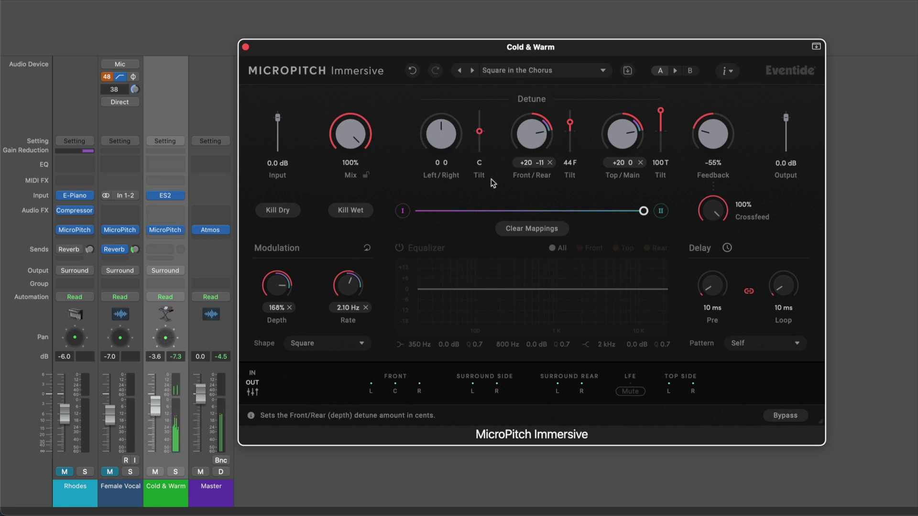
# Try Sine, Square and Triangle modulation shapes and raise the modulation rate
pyautogui.click(310, 344)
pyautogui.click(318, 274)
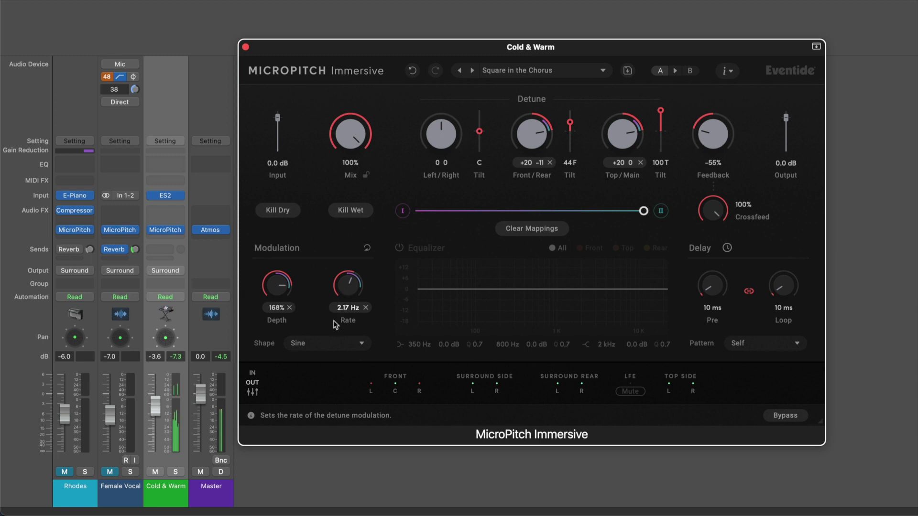
pyautogui.click(328, 344)
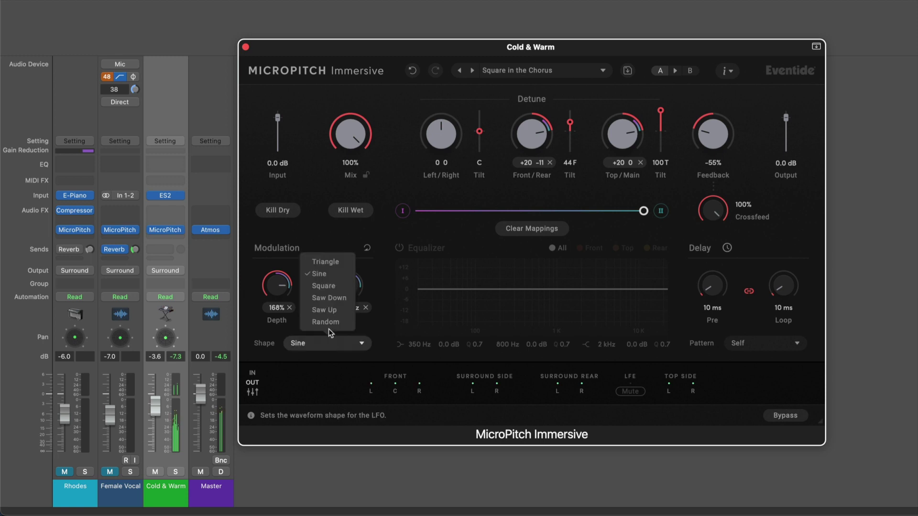
pyautogui.click(326, 286)
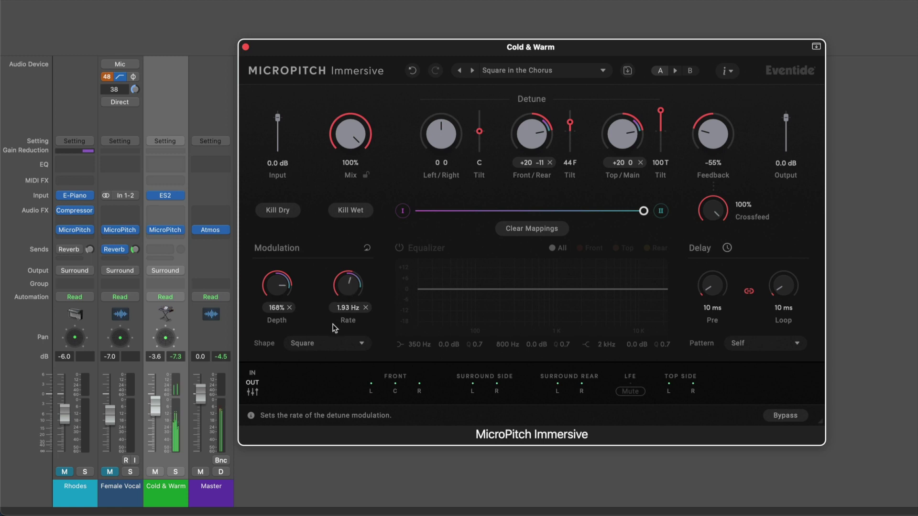
pyautogui.click(334, 343)
pyautogui.click(328, 263)
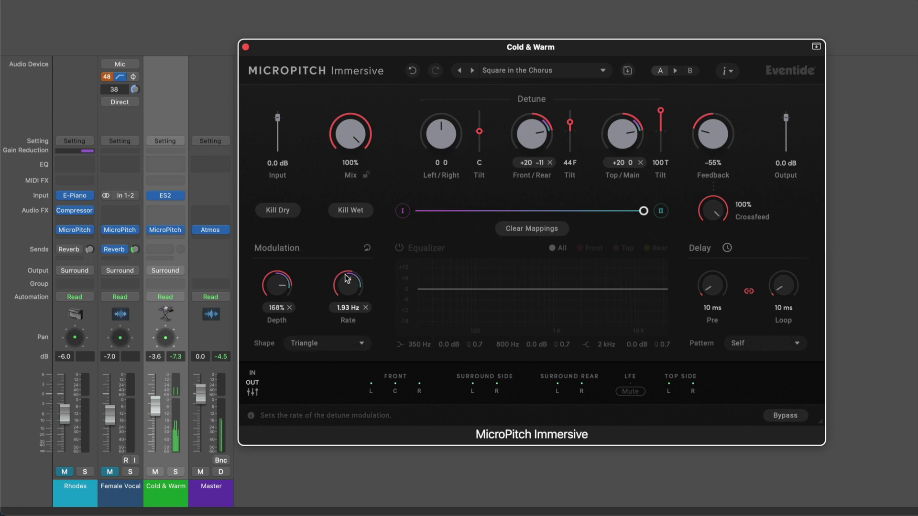
pyautogui.moveTo(347, 281)
pyautogui.mouseDown()
pyautogui.moveTo(349, 250)
pyautogui.moveTo(342, 278)
pyautogui.mouseUp()
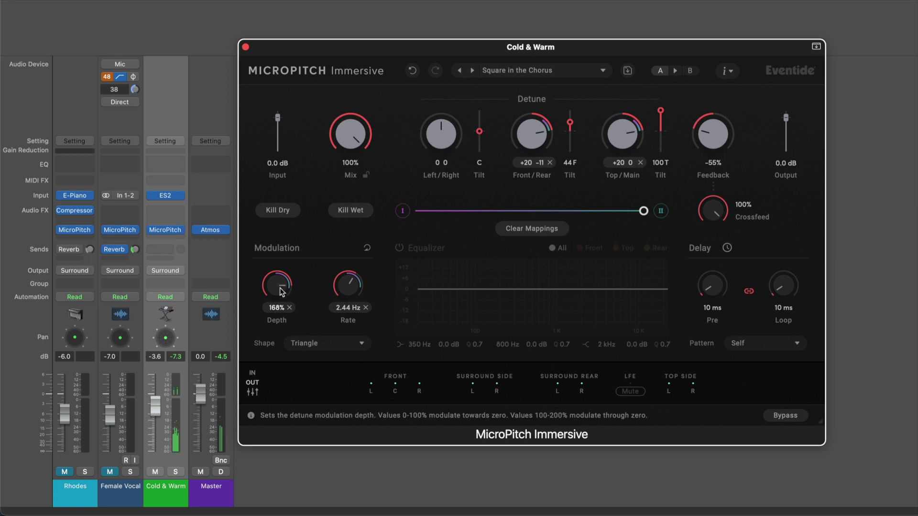
# Try Saw Down, settle on Random modulation, and lower the wet mix to 57%
pyautogui.click(316, 343)
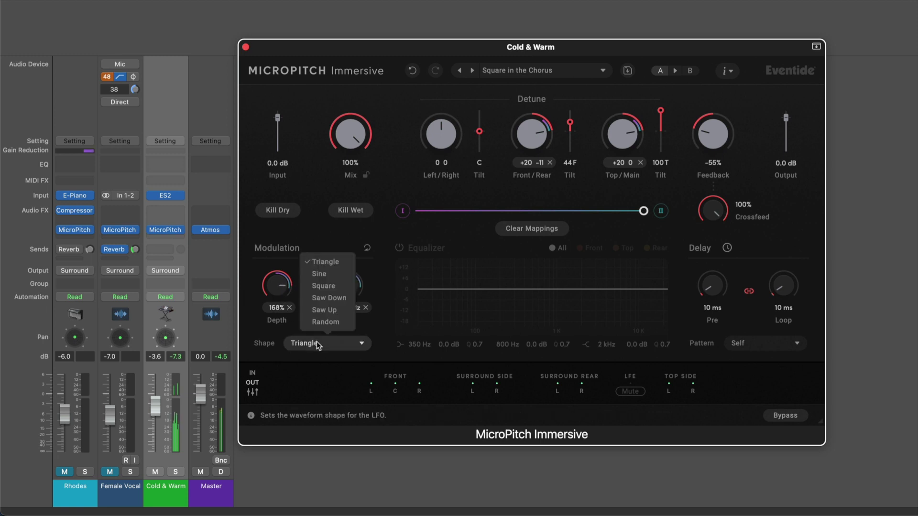
pyautogui.click(325, 298)
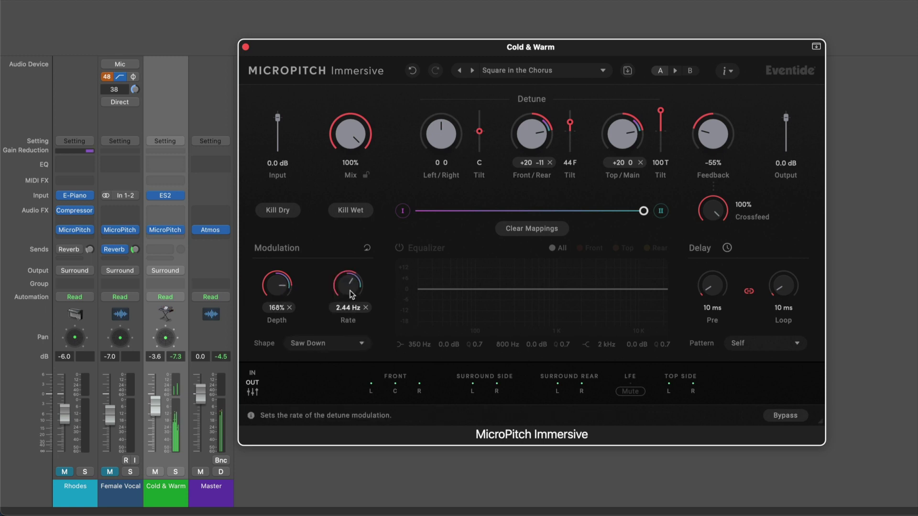
pyautogui.click(322, 346)
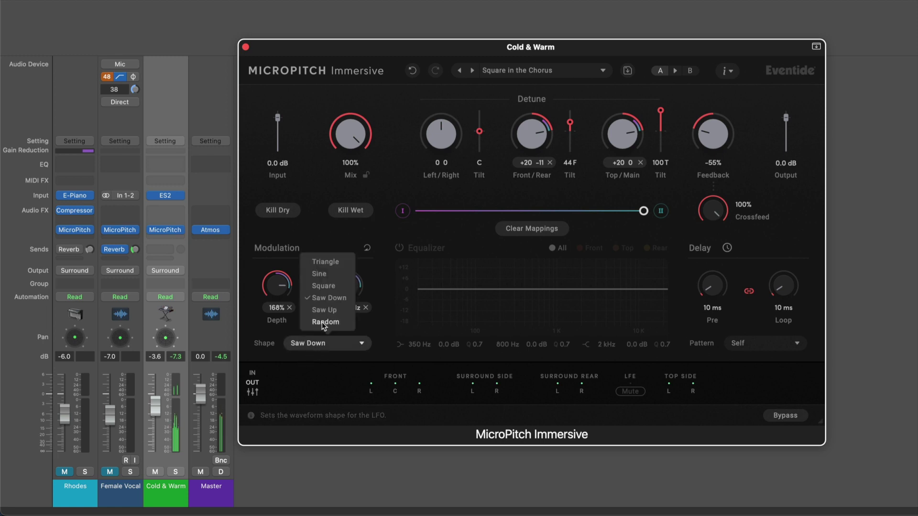
pyautogui.click(322, 322)
pyautogui.moveTo(354, 133); pyautogui.dragTo(337, 186)
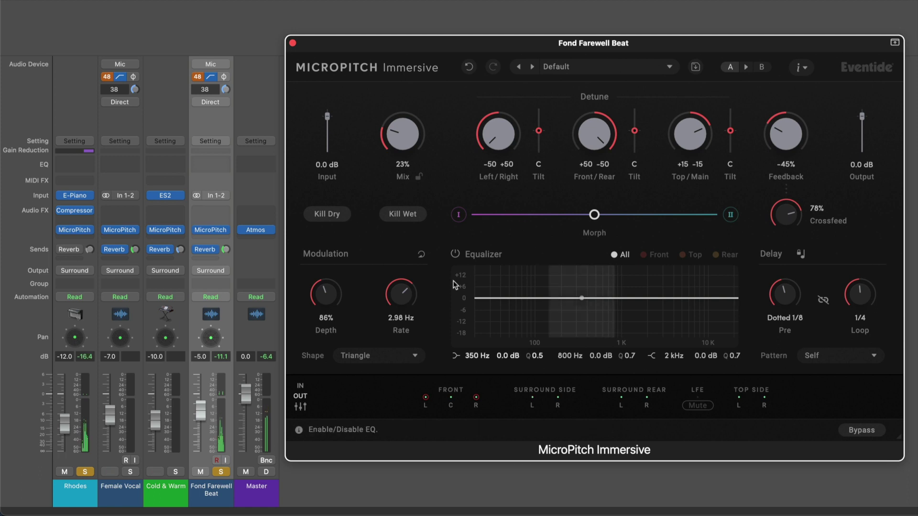
# In the Front EQ, cut the low band to 294 Hz -5.4 dB and boost 910 Hz 4.5 dB
pyautogui.click(645, 256)
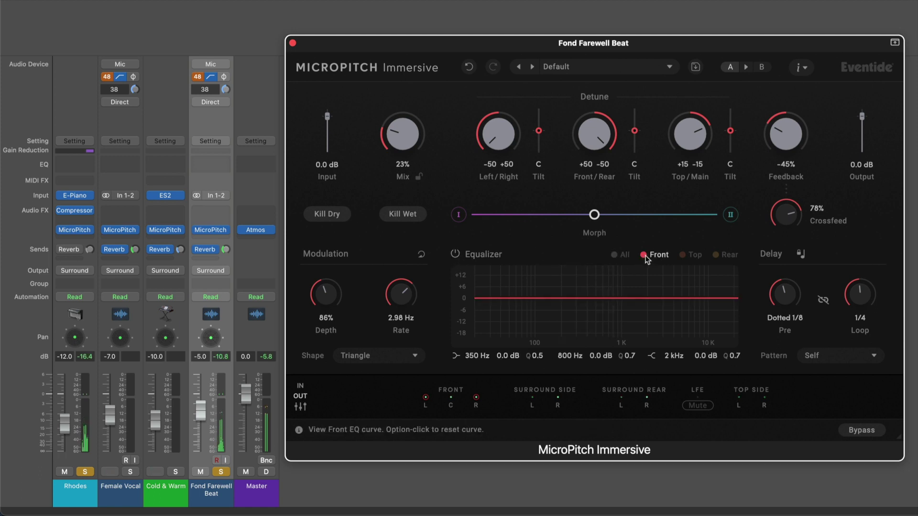
pyautogui.click(715, 255)
pyautogui.click(683, 256)
pyautogui.click(615, 255)
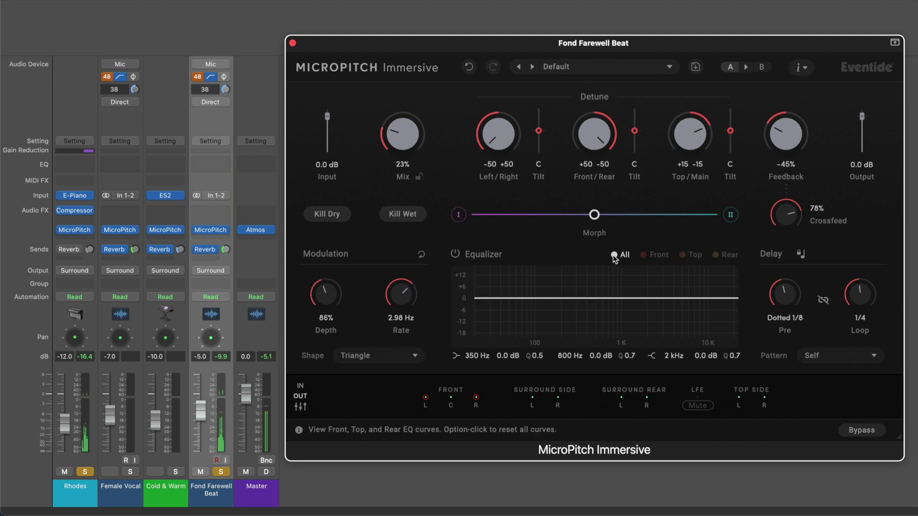
pyautogui.click(639, 258)
pyautogui.moveTo(582, 298); pyautogui.dragTo(616, 291)
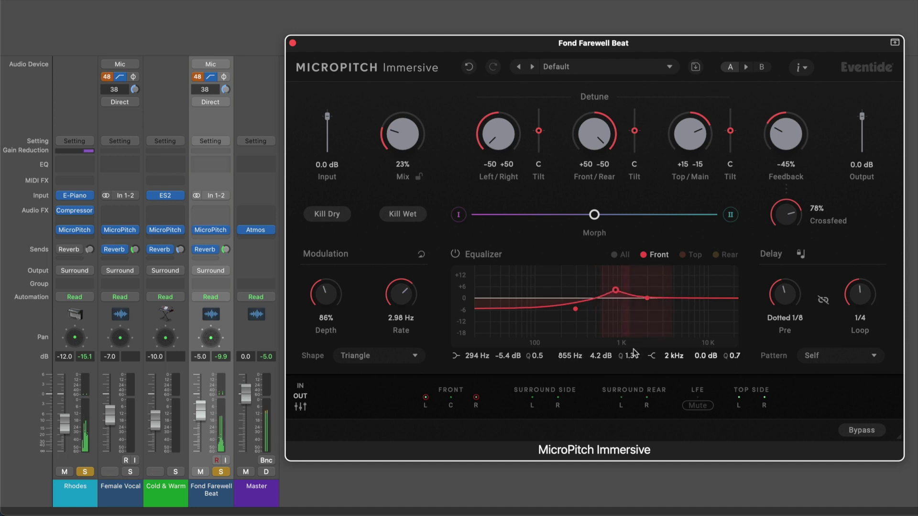
pyautogui.moveTo(630, 363); pyautogui.dragTo(570, 351)
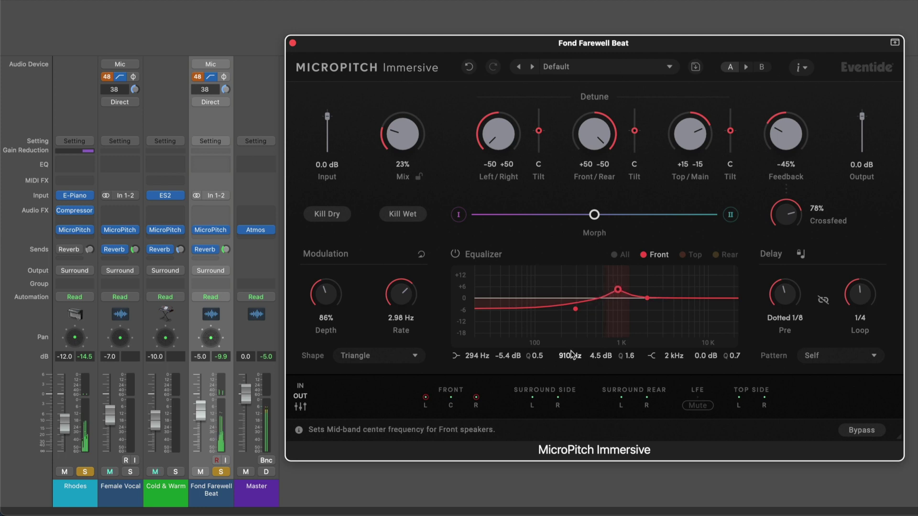
# Raise the Front high band to about 2.4 kHz and boost the Top EQ lows to +7.4 dB
pyautogui.click(651, 358)
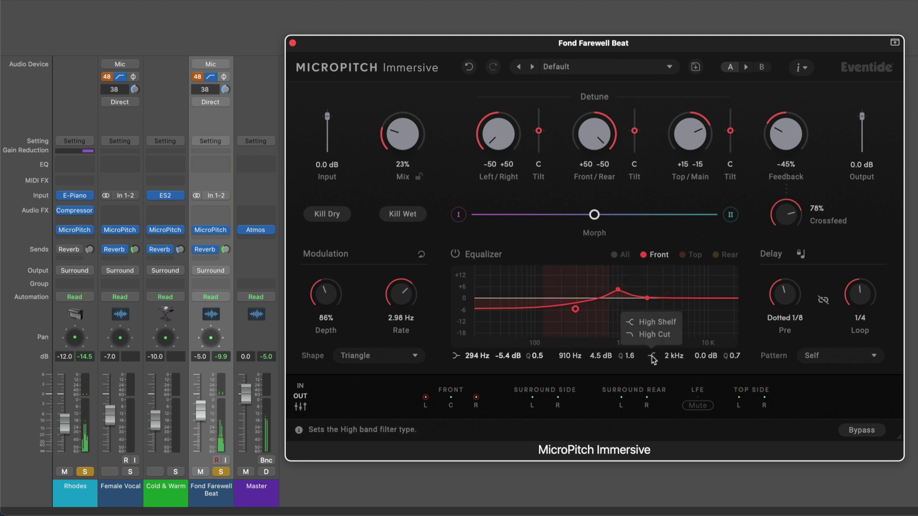
pyautogui.click(456, 356)
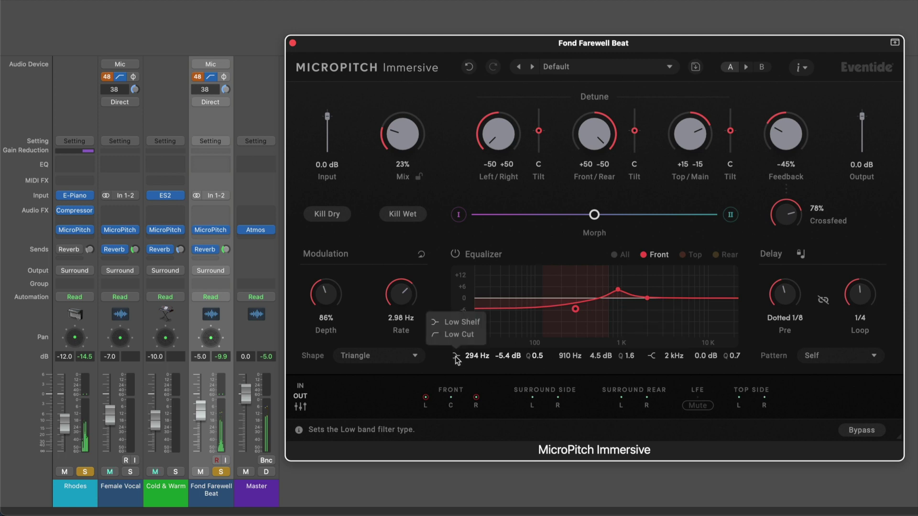
pyautogui.click(506, 323)
pyautogui.moveTo(648, 297); pyautogui.dragTo(662, 289)
pyautogui.click(683, 255)
pyautogui.moveTo(586, 297); pyautogui.dragTo(584, 286)
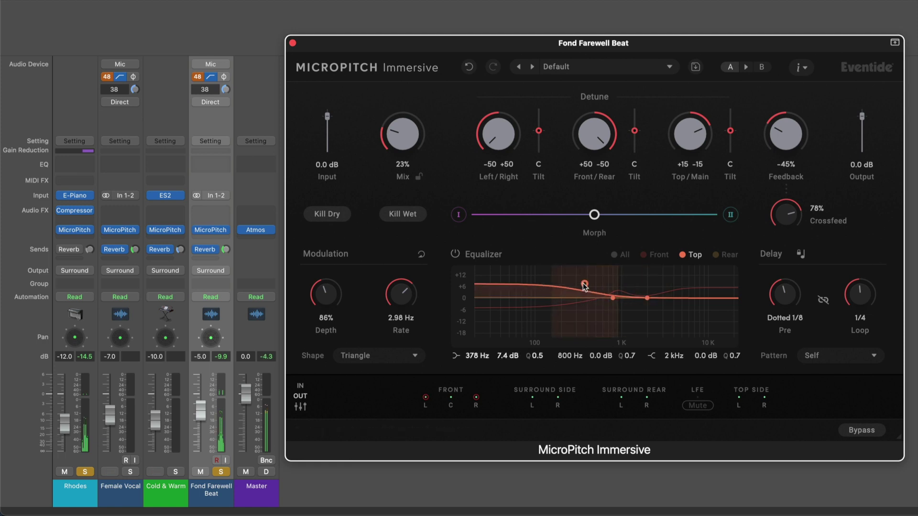
# Cut the Rear EQ mid band by 7.0 dB at 881 Hz
pyautogui.click(722, 254)
pyautogui.moveTo(613, 300)
pyautogui.mouseDown()
pyautogui.moveTo(616, 318)
pyautogui.moveTo(614, 303)
pyautogui.mouseUp()
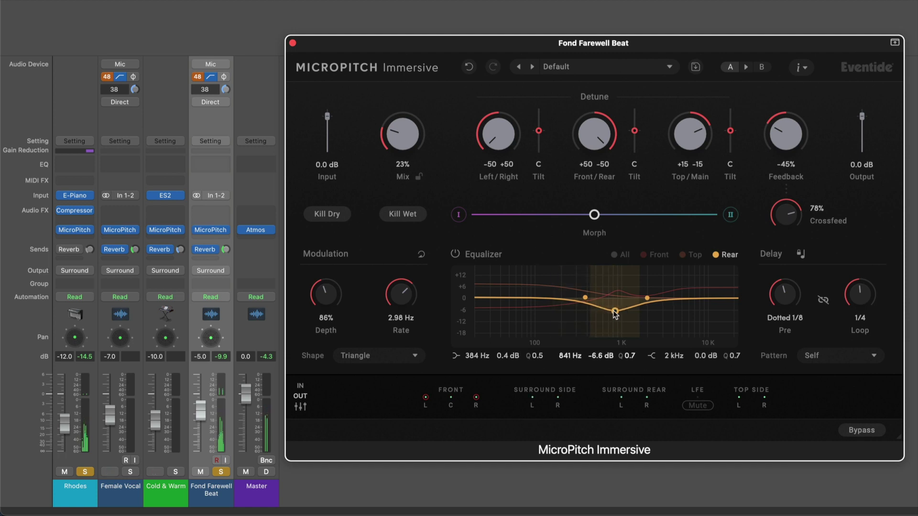
pyautogui.doubleClick(614, 311)
pyautogui.moveTo(616, 301); pyautogui.dragTo(617, 313)
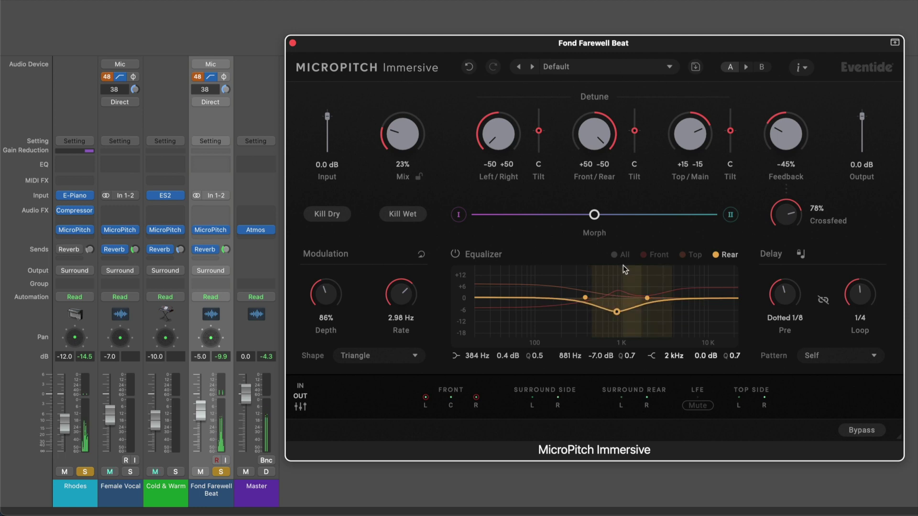
# In the All view, unify the mid, low and high bands across every speaker group
pyautogui.click(615, 258)
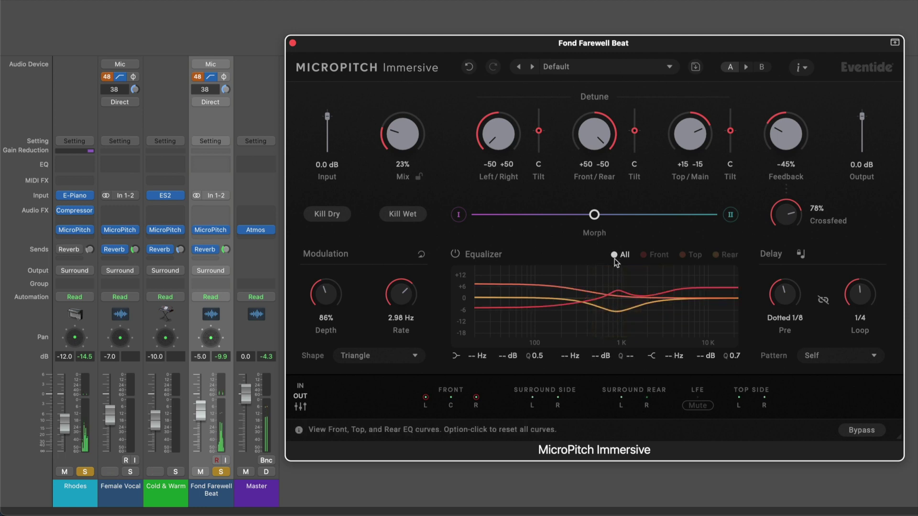
pyautogui.click(617, 293)
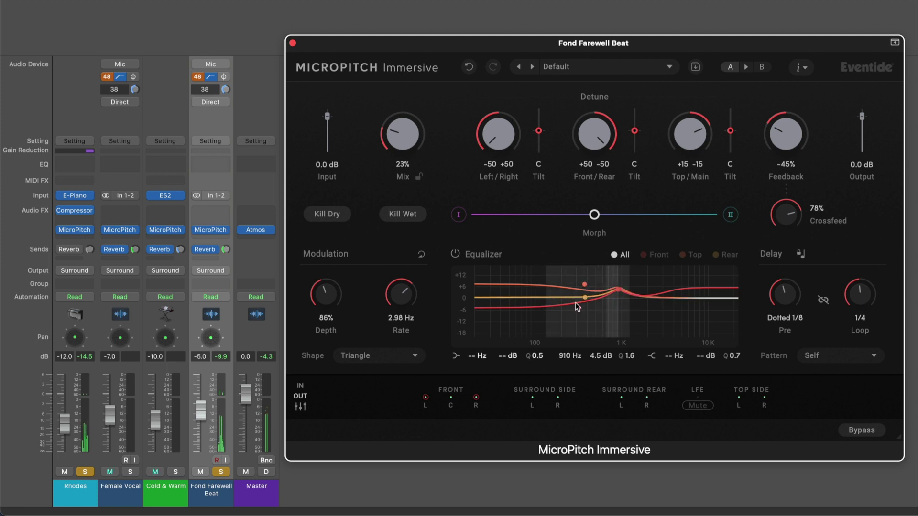
pyautogui.click(585, 285)
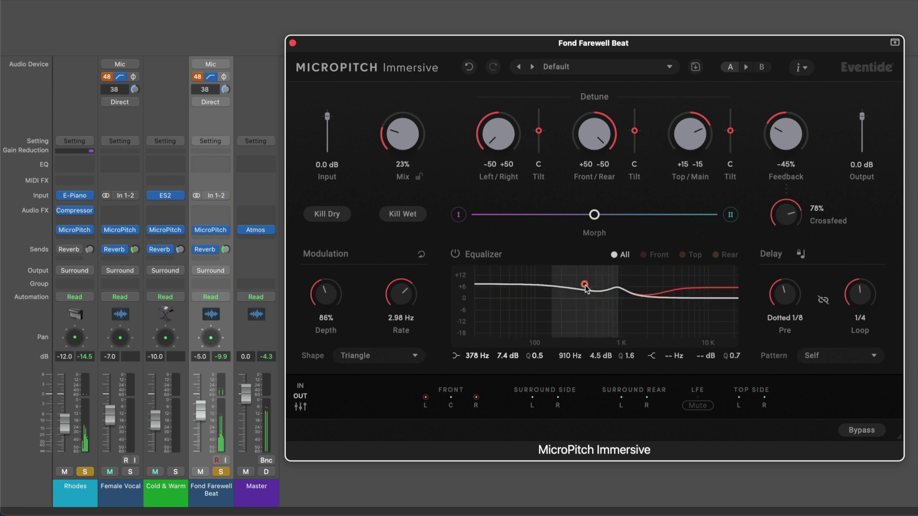
pyautogui.click(663, 289)
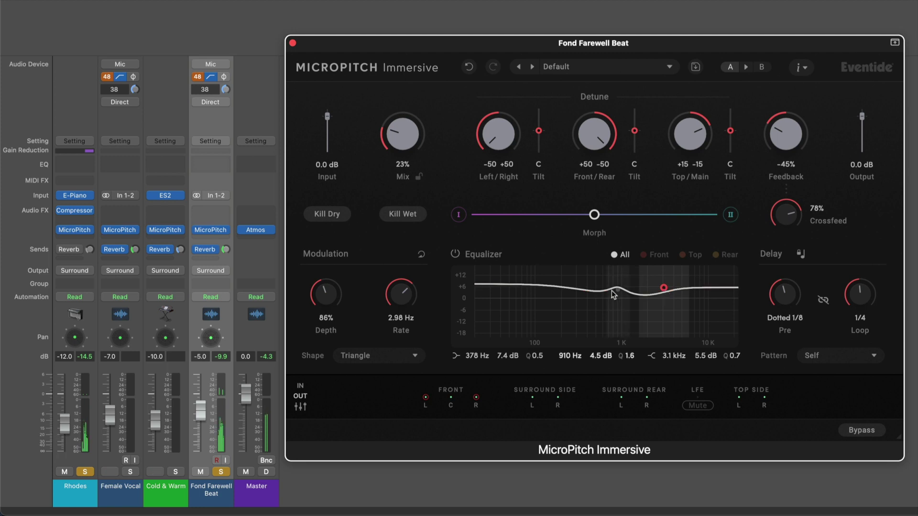